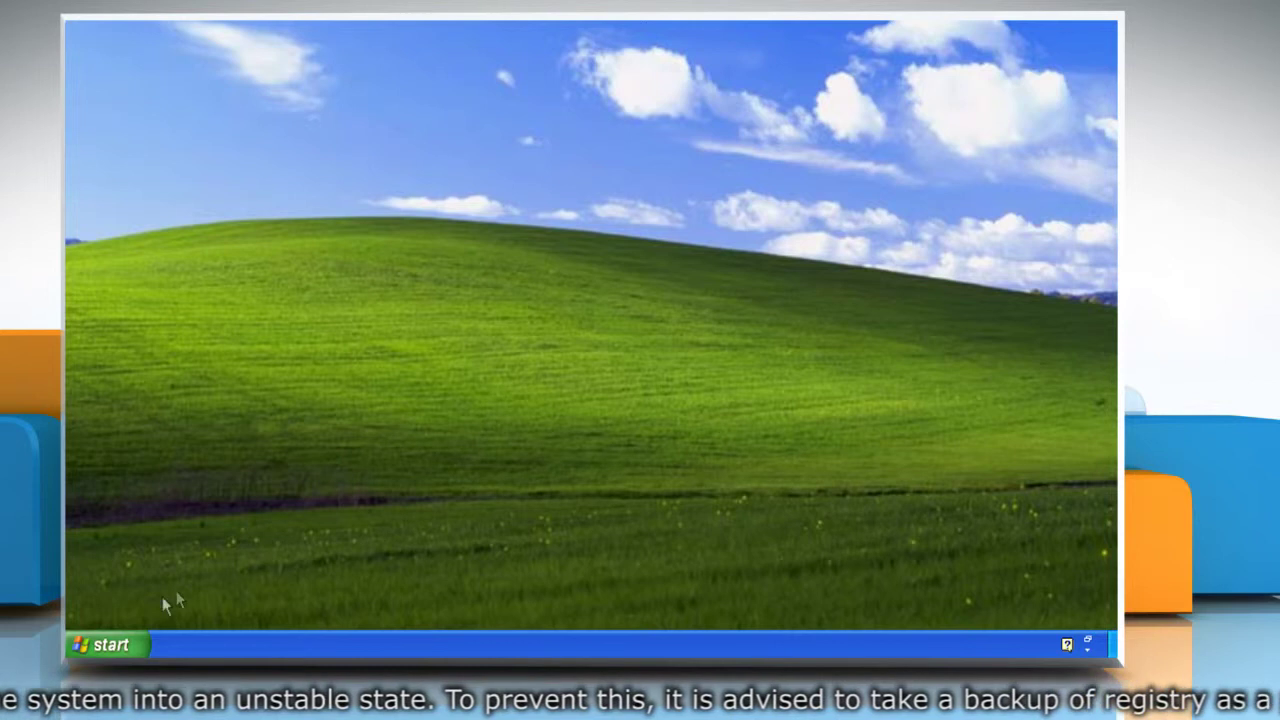
# Create a restore point described as 'system restore point' and close the System Restore wizard
pyautogui.click(90, 648)
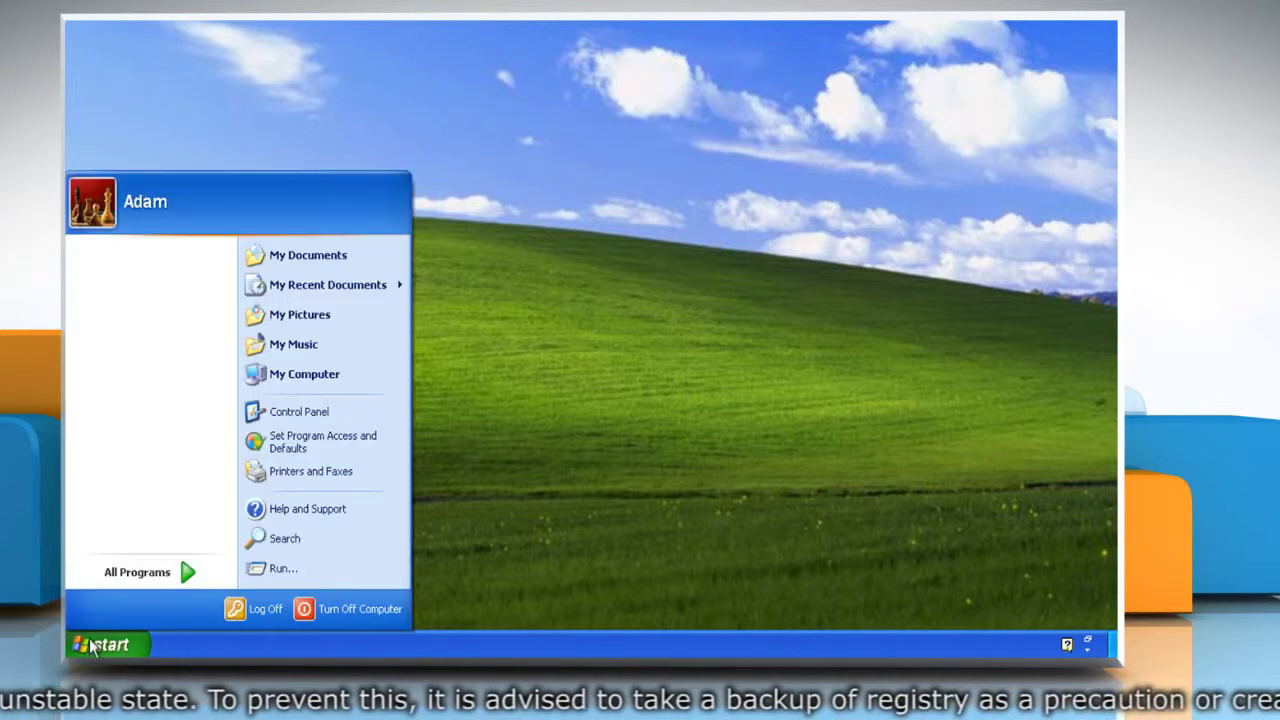
pyautogui.moveTo(130, 568)
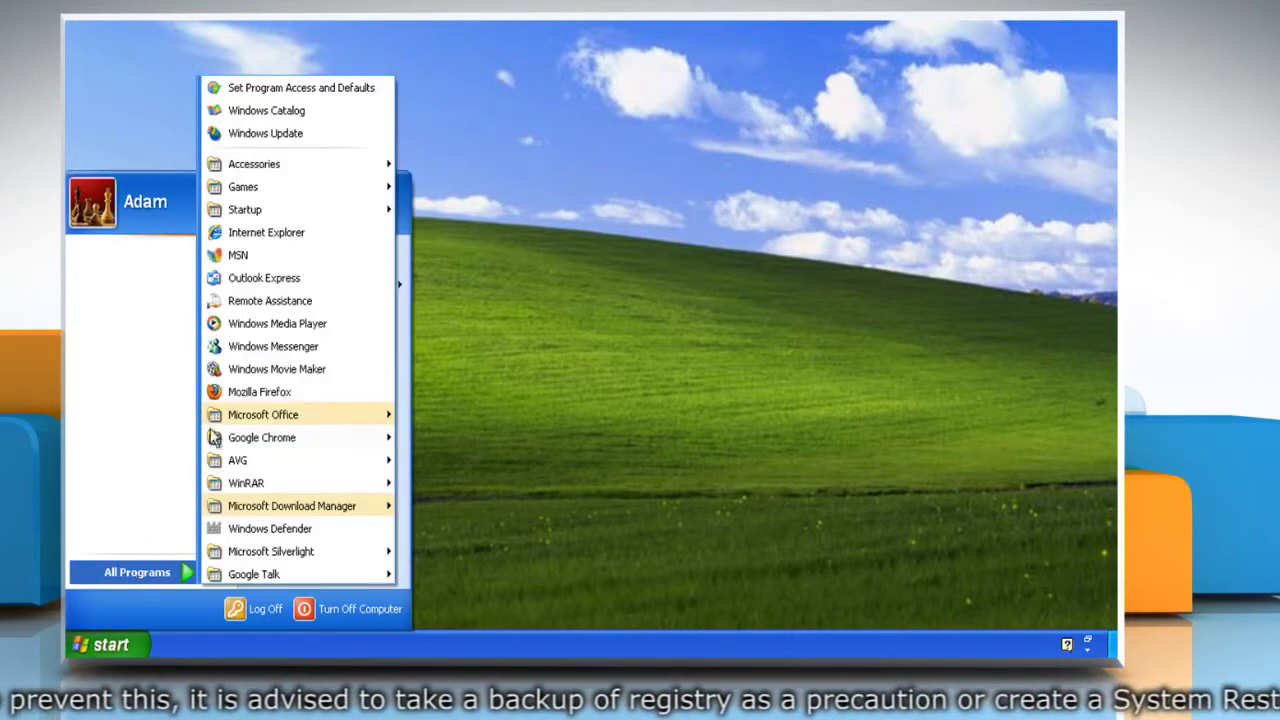
pyautogui.moveTo(300, 164)
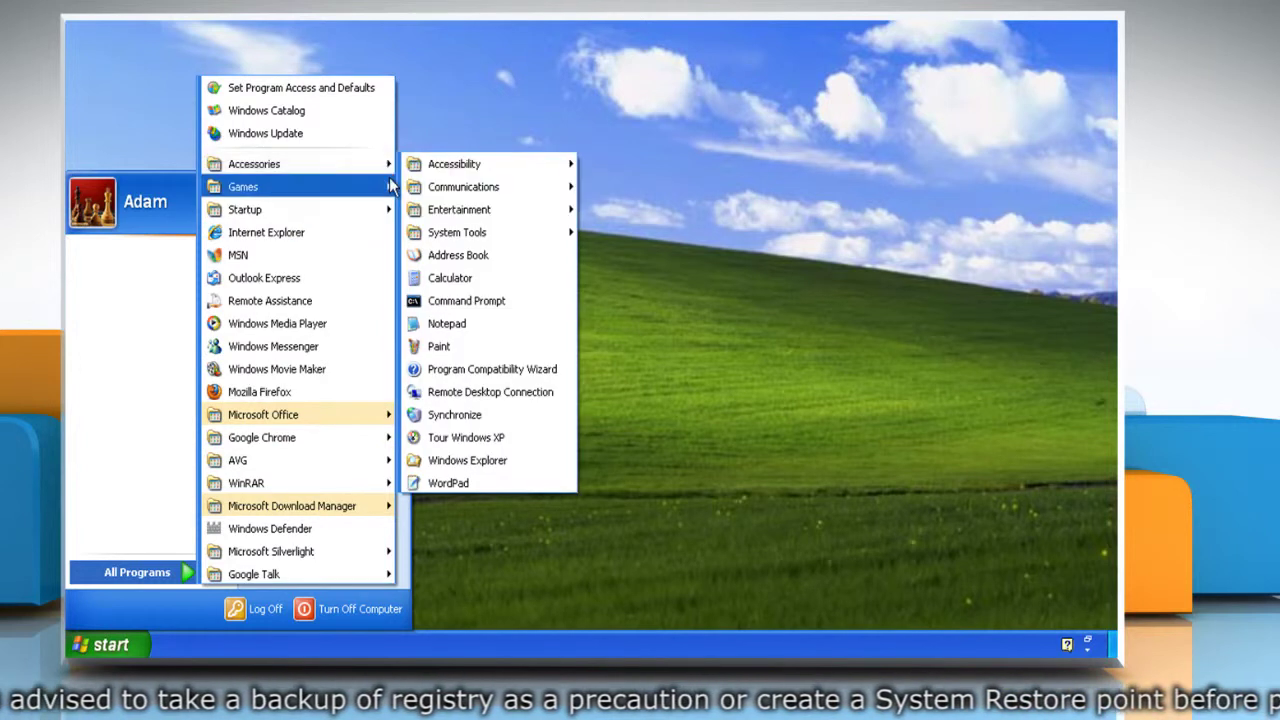
pyautogui.moveTo(476, 240)
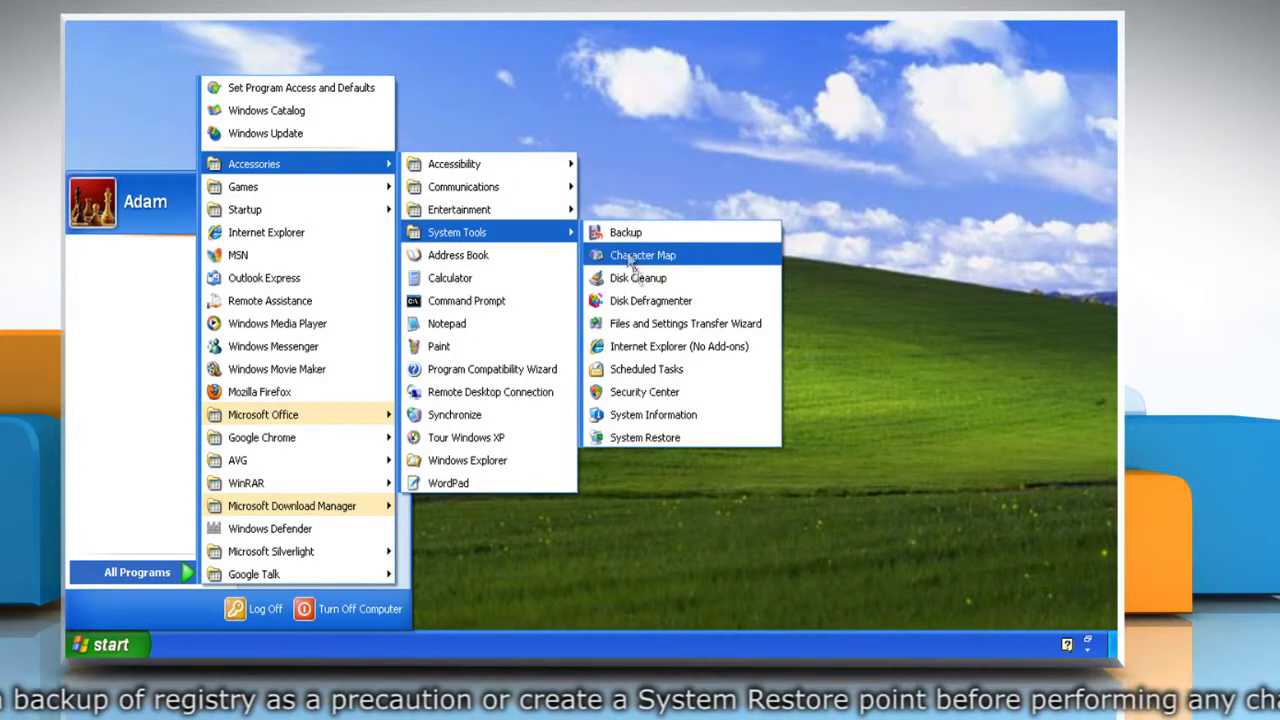
pyautogui.click(645, 437)
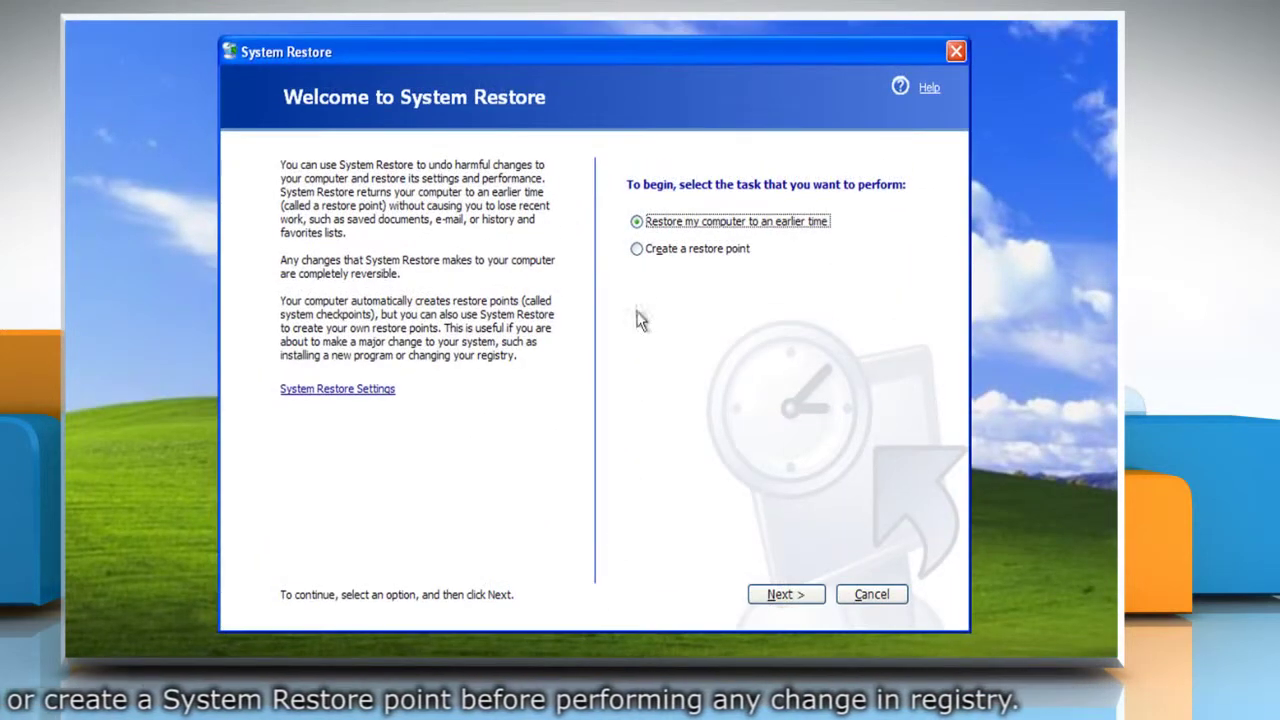
pyautogui.click(637, 249)
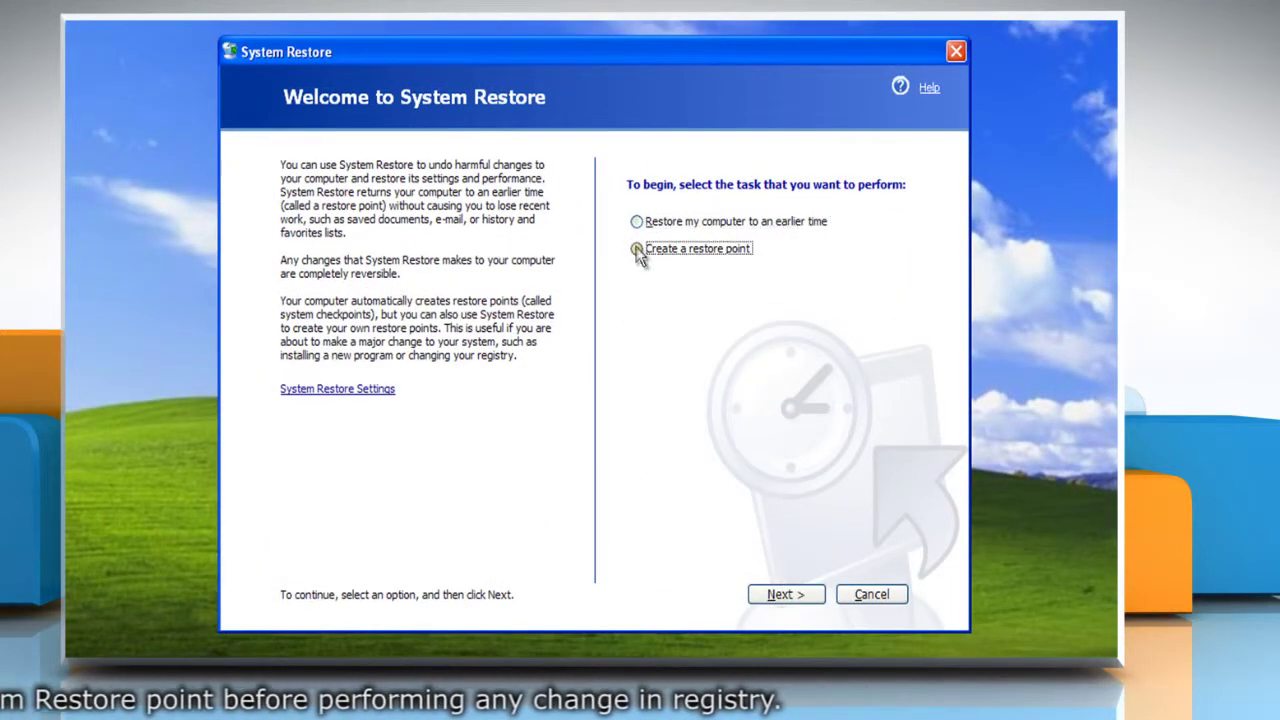
pyautogui.click(783, 594)
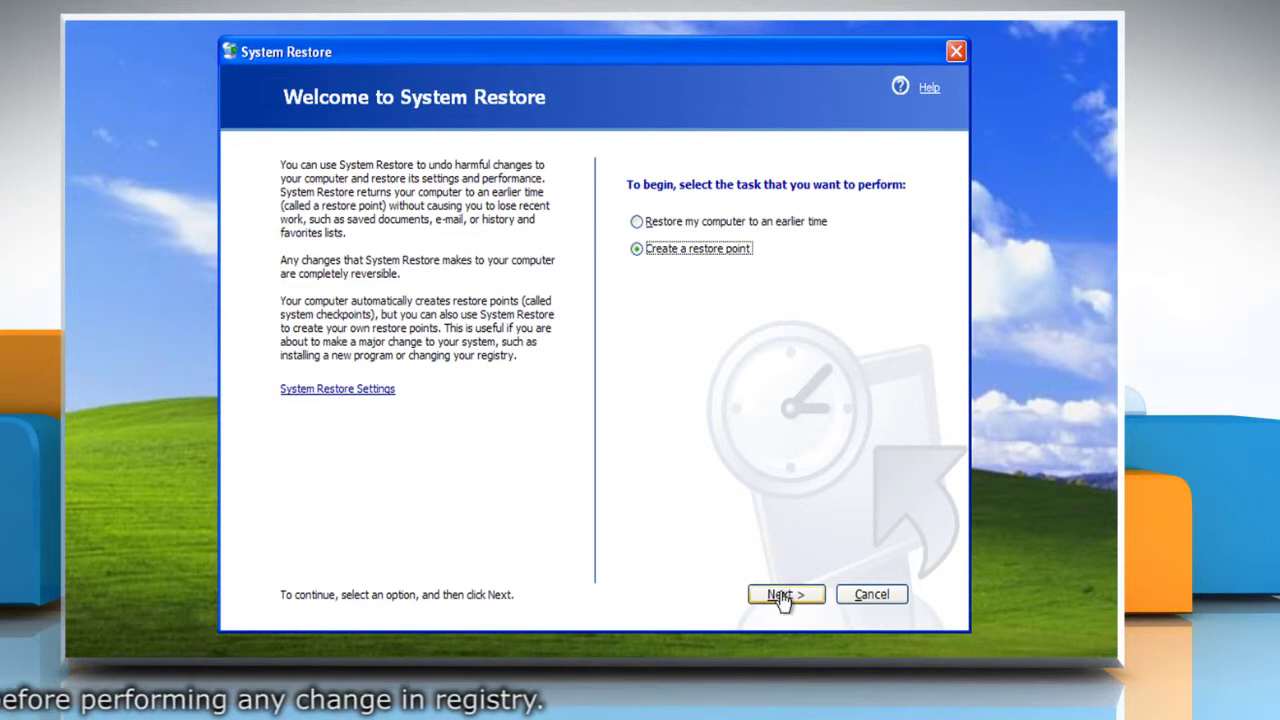
pyautogui.write('system restore point')
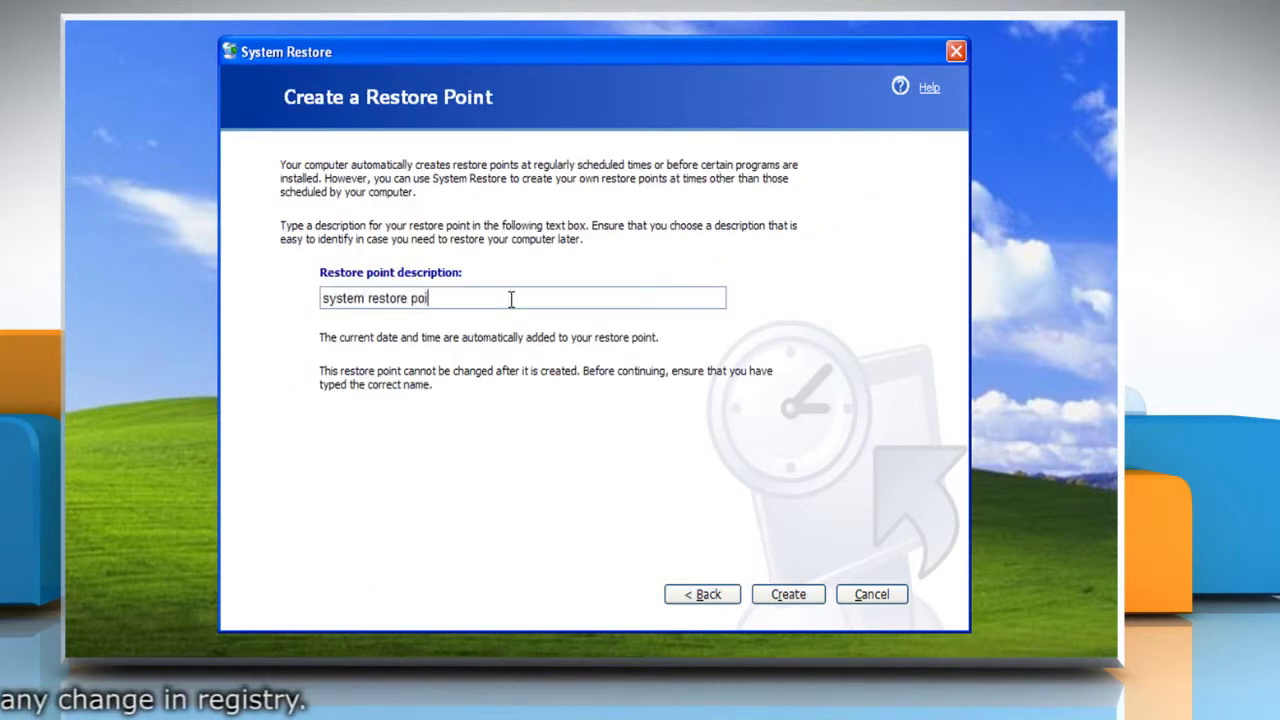
pyautogui.click(785, 594)
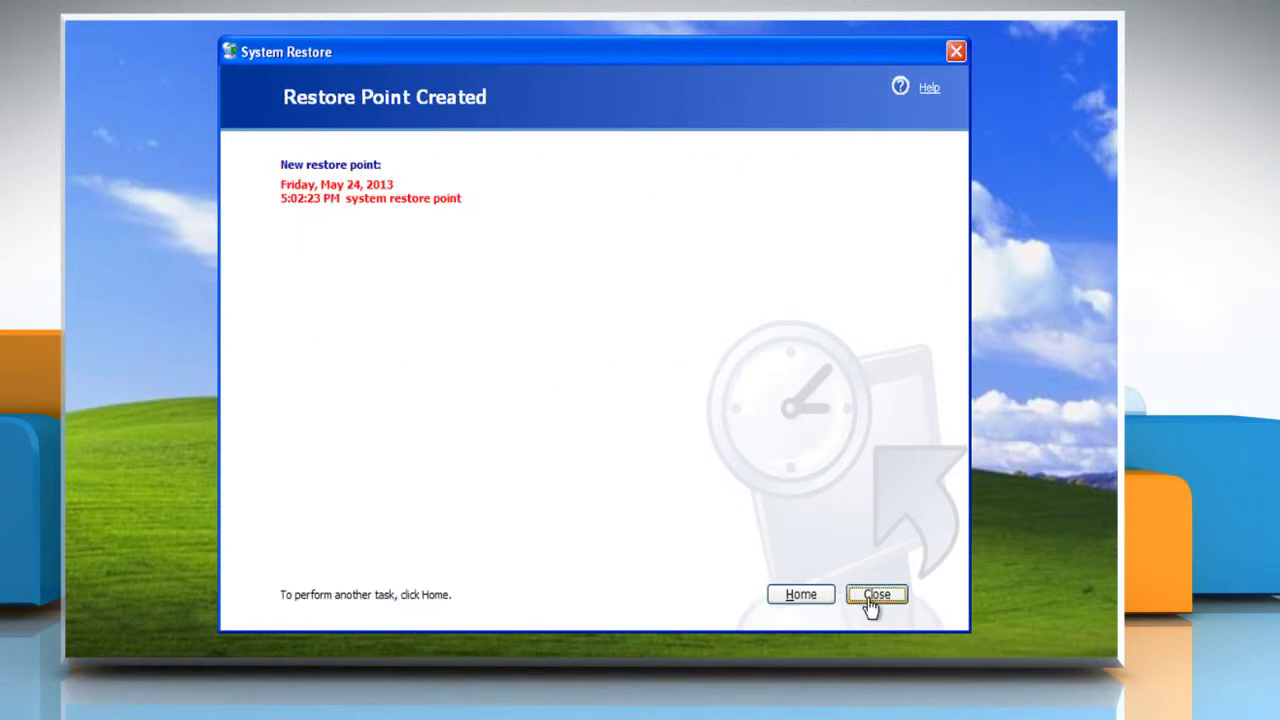
pyautogui.click(869, 599)
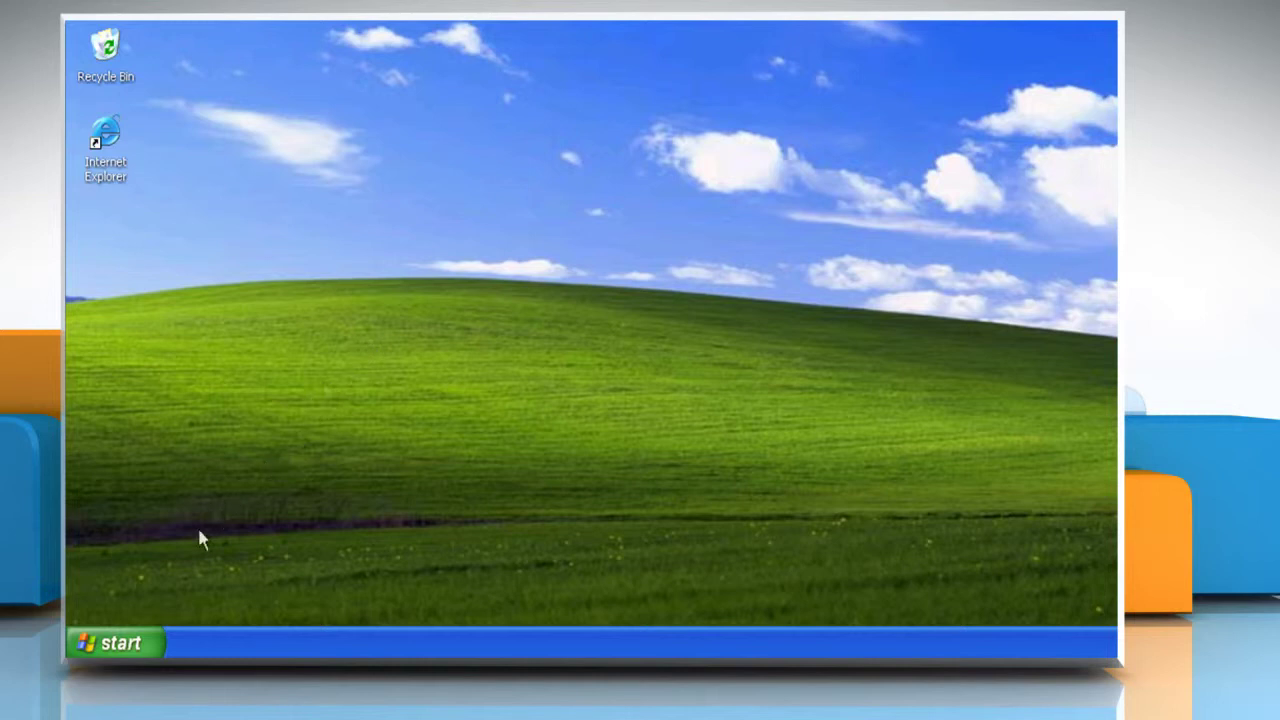
# From My Computer's Manage console, add a new local user account named Test
pyautogui.click(125, 642)
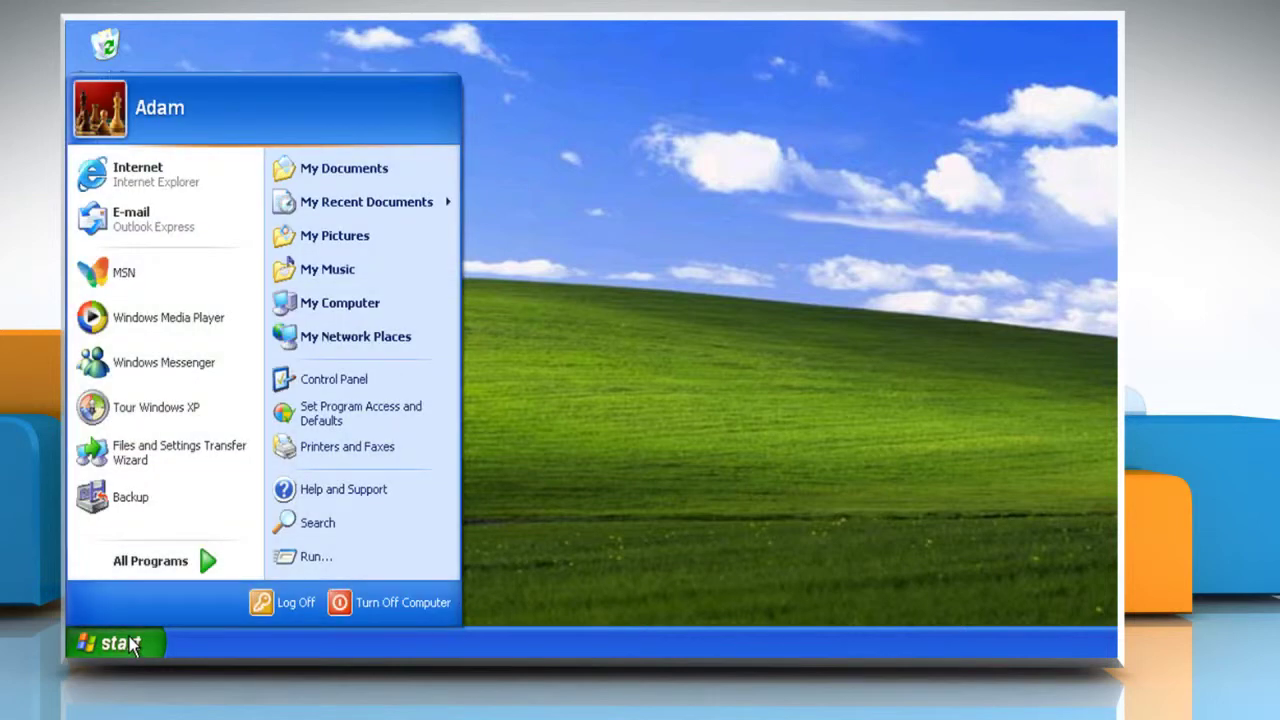
pyautogui.rightClick(366, 306)
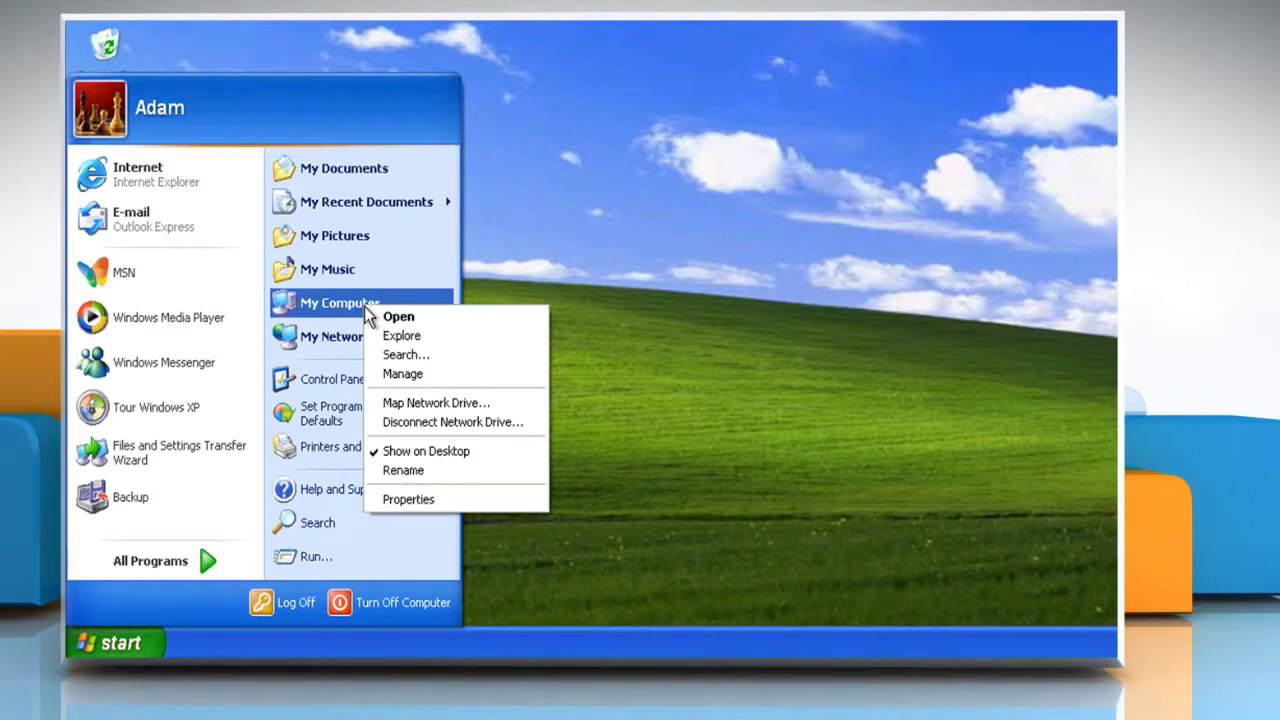
pyautogui.click(423, 374)
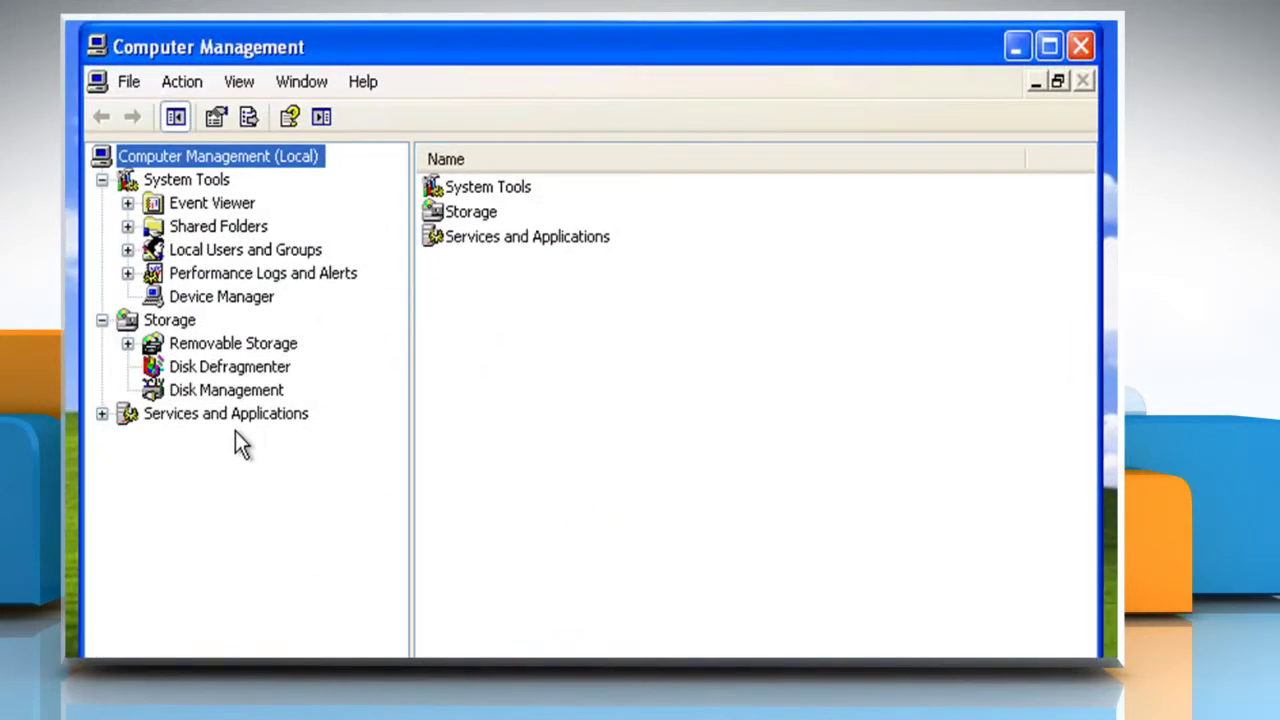
pyautogui.click(127, 250)
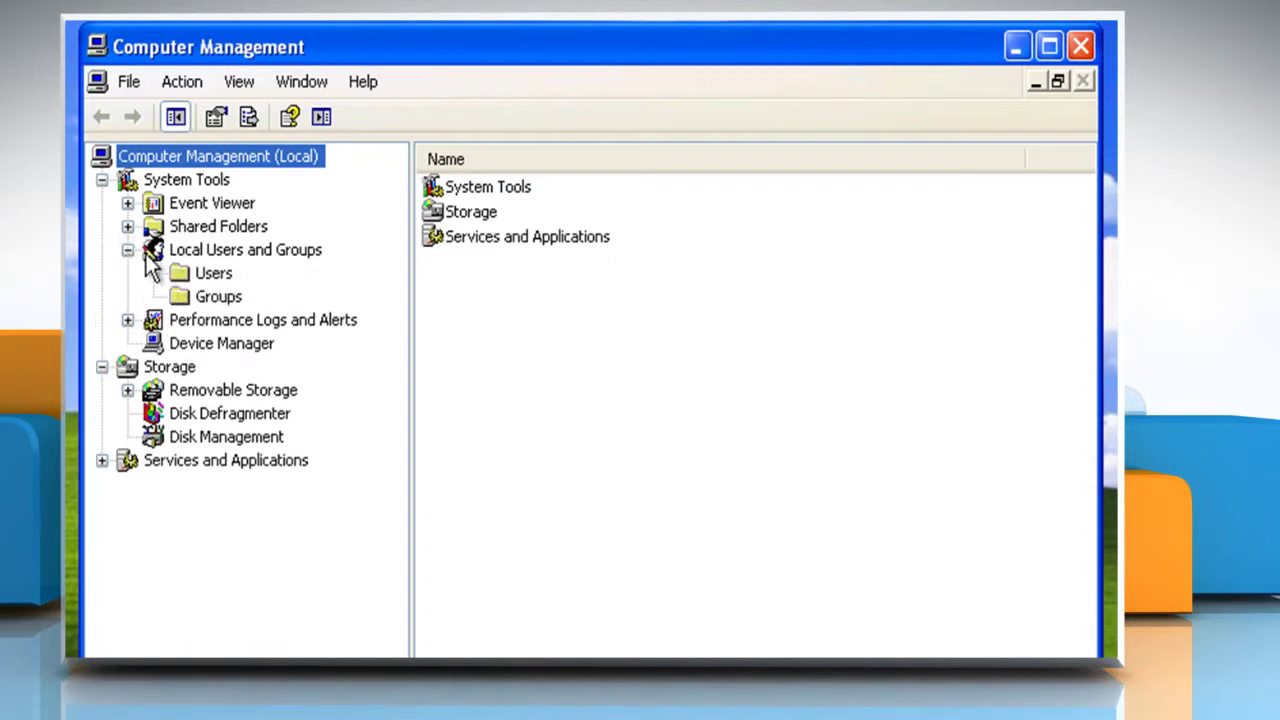
pyautogui.rightClick(183, 277)
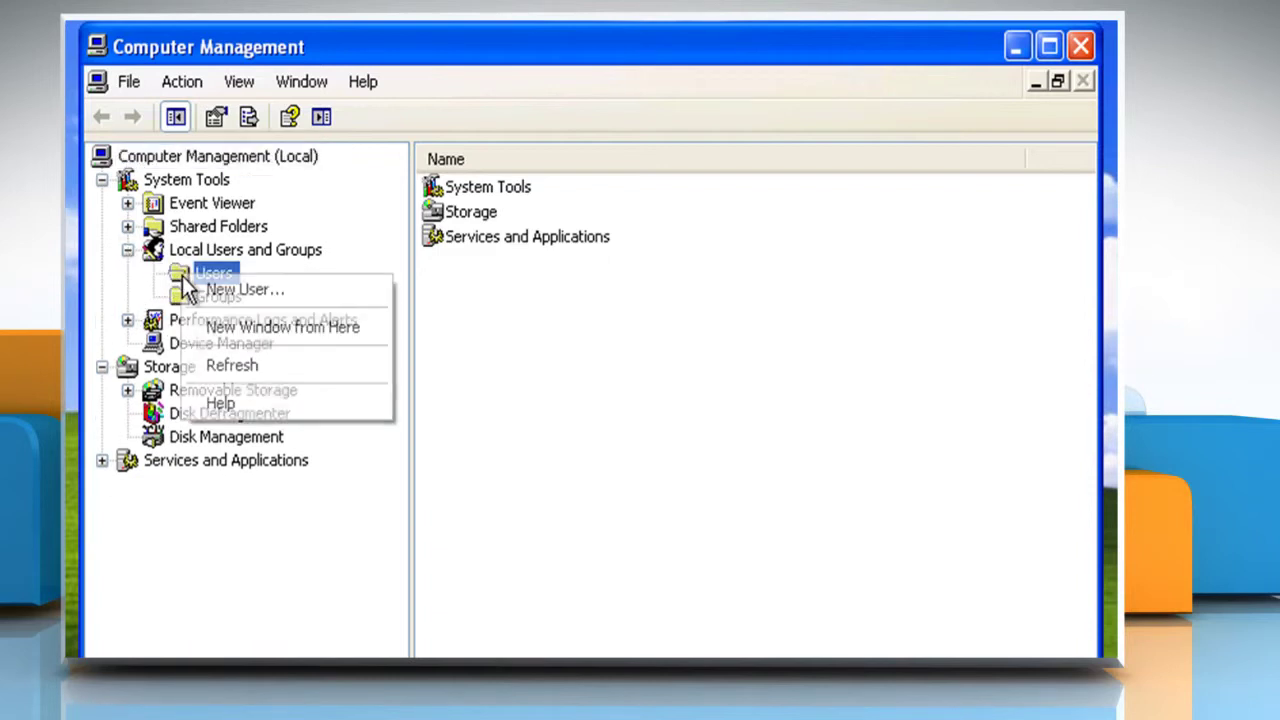
pyautogui.click(253, 291)
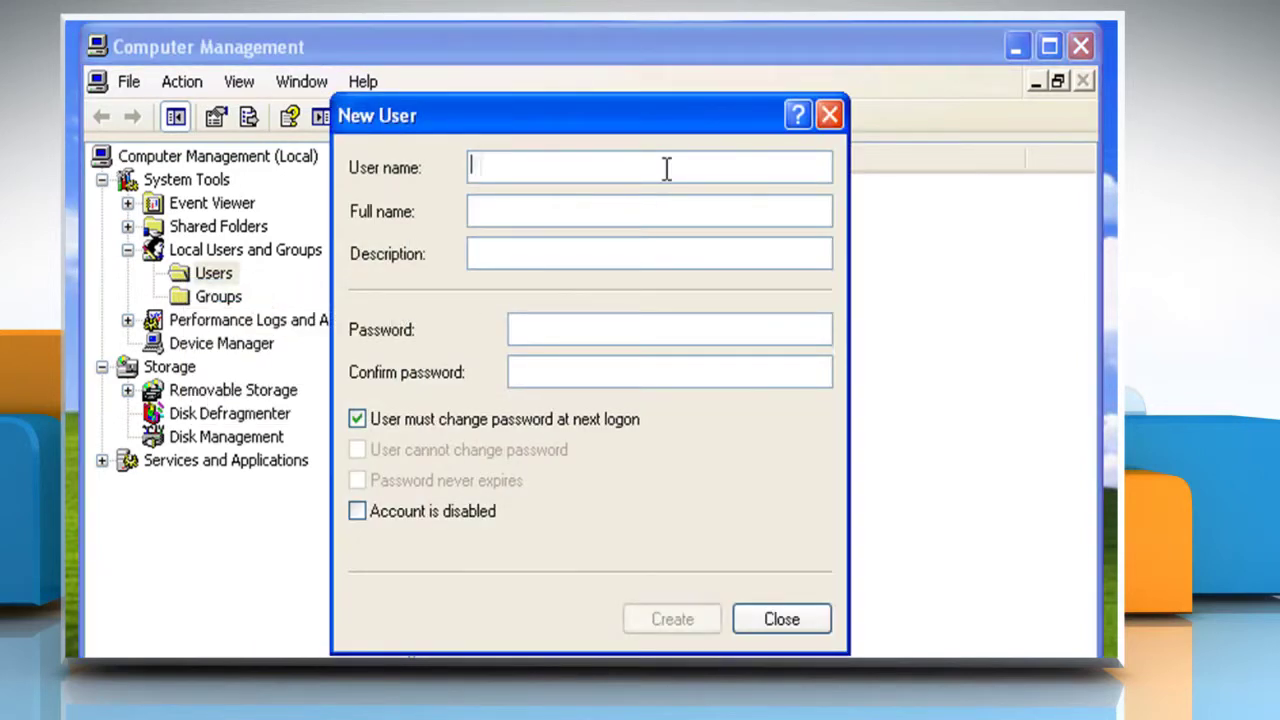
pyautogui.write('Test')
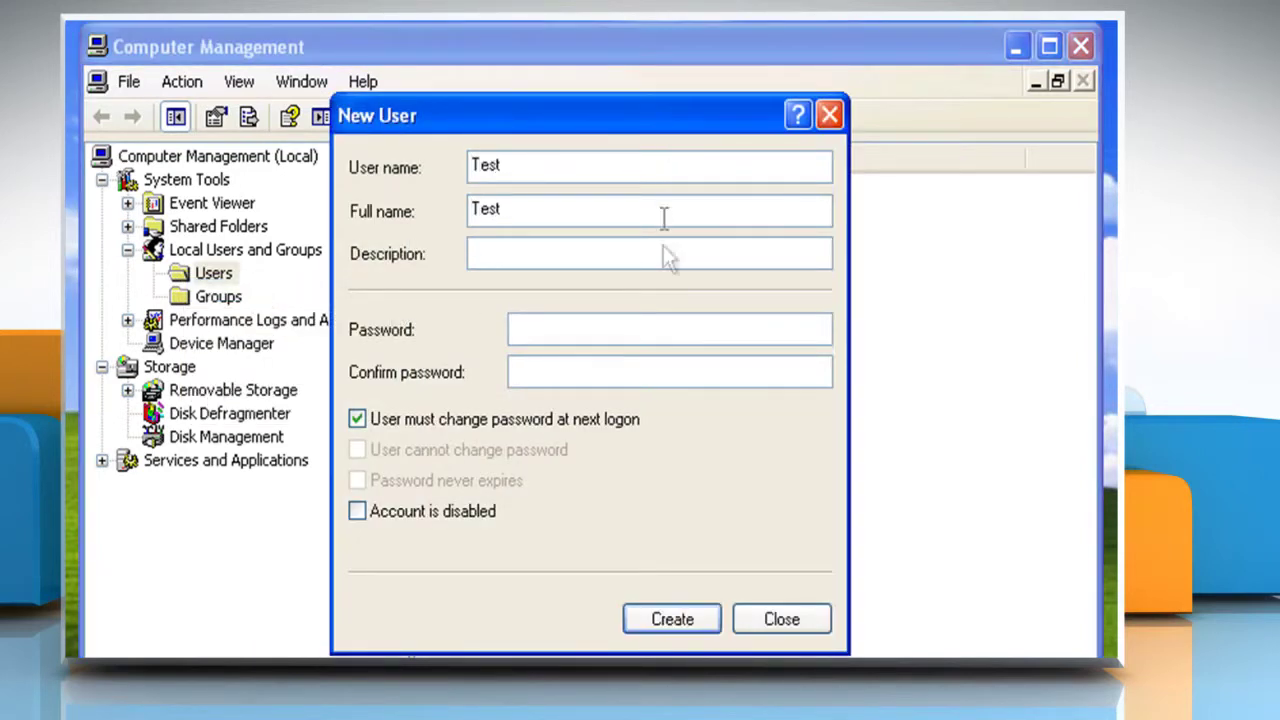
pyautogui.click(676, 619)
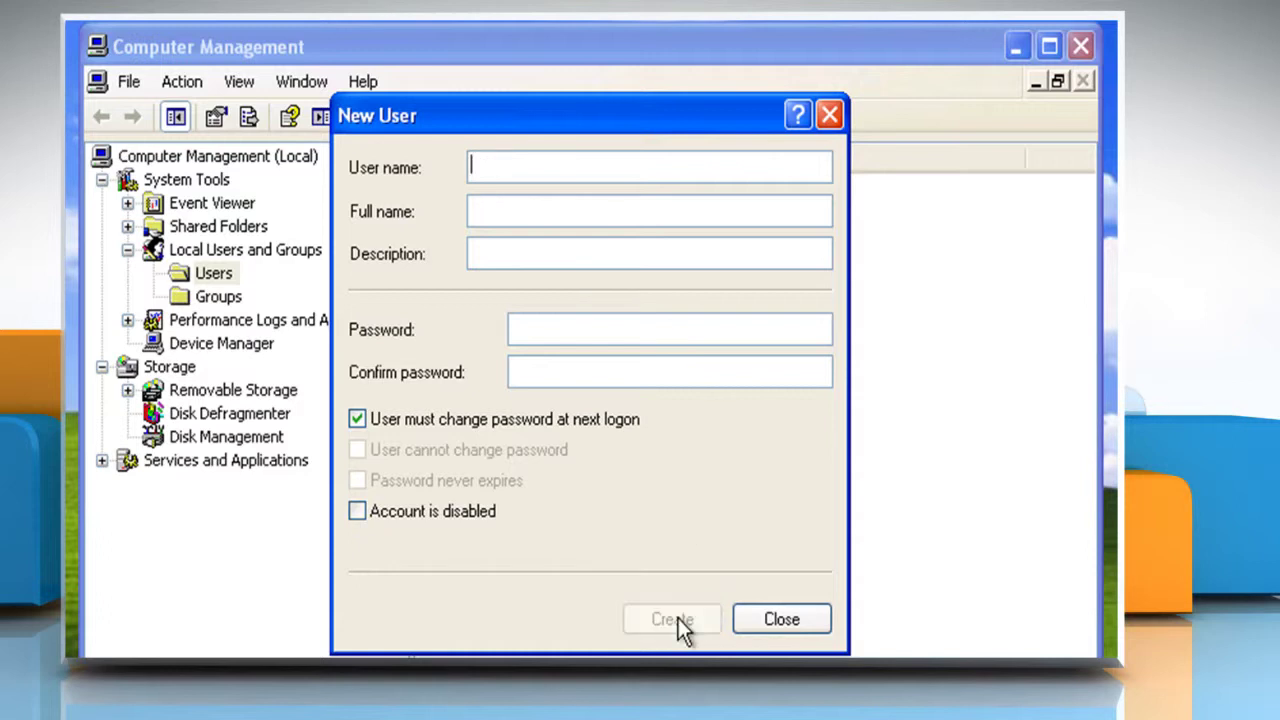
pyautogui.click(778, 620)
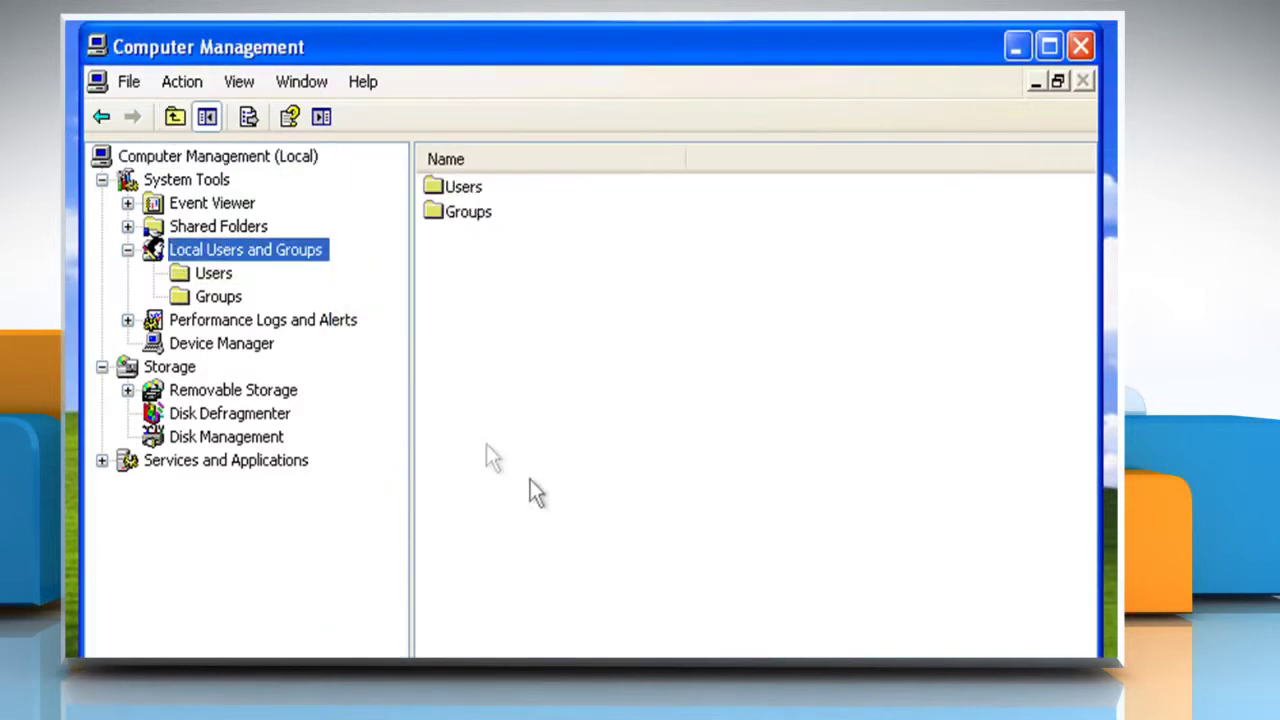
# Confirm the Test account appears in the Users list, then close Computer Management
pyautogui.click(213, 276)
pyautogui.click(461, 314)
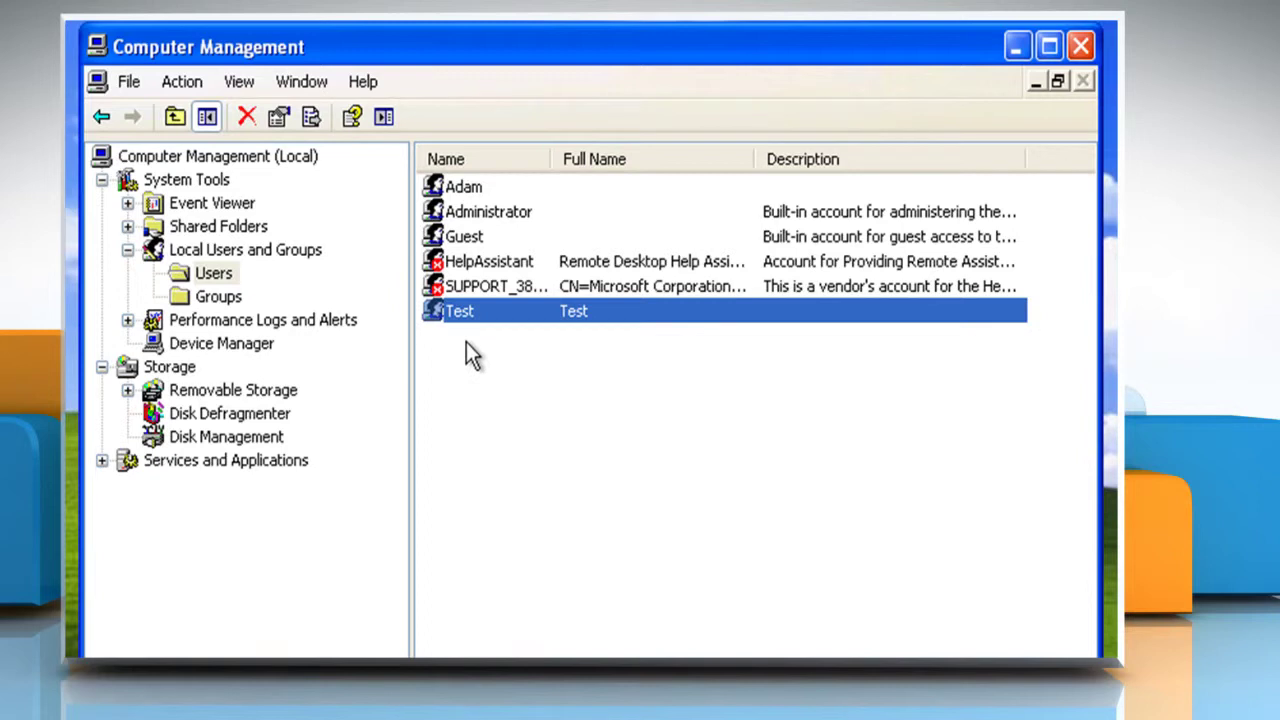
pyautogui.click(1080, 46)
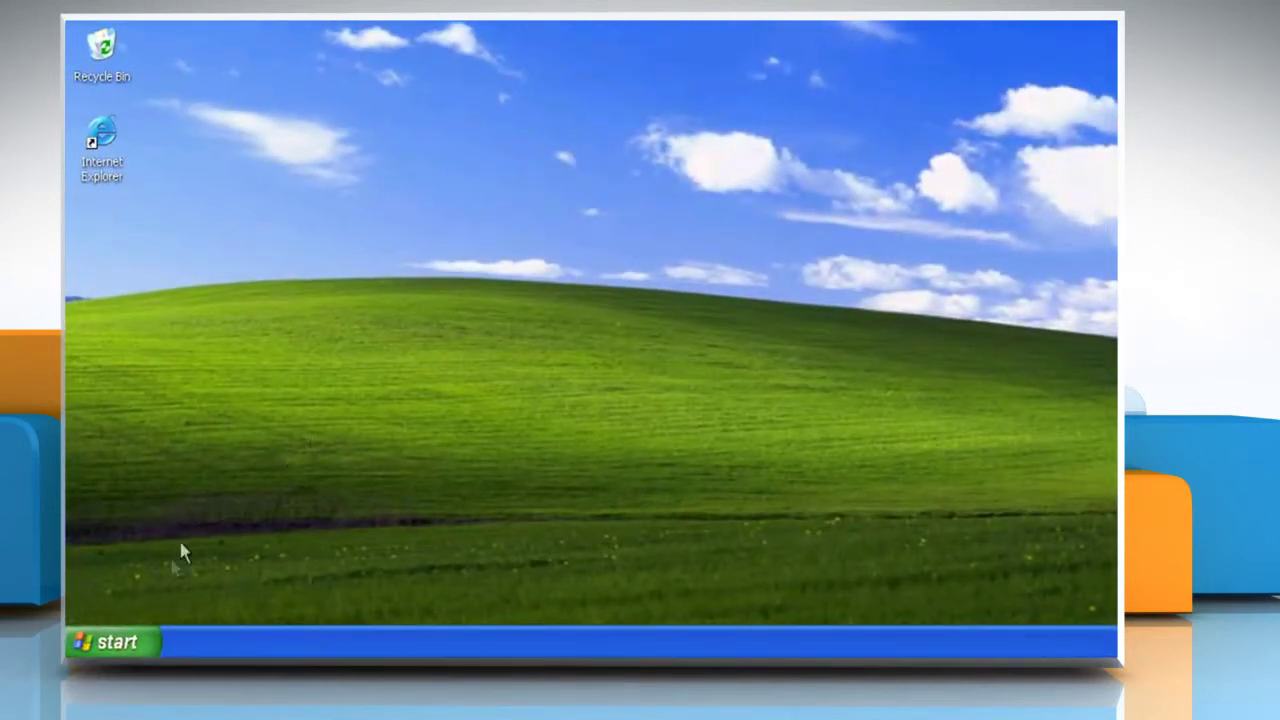
# In Folder Options' View settings, show hidden files and folders and unhide known file extensions
pyautogui.click(110, 643)
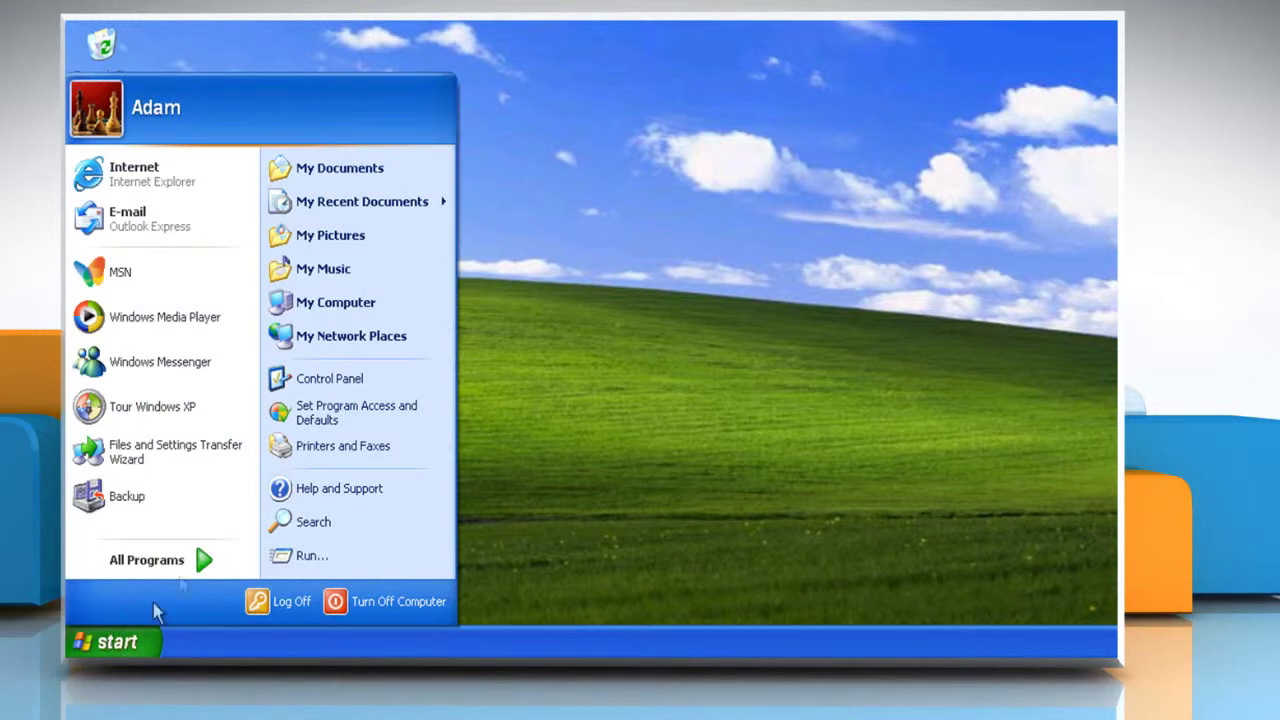
pyautogui.click(357, 379)
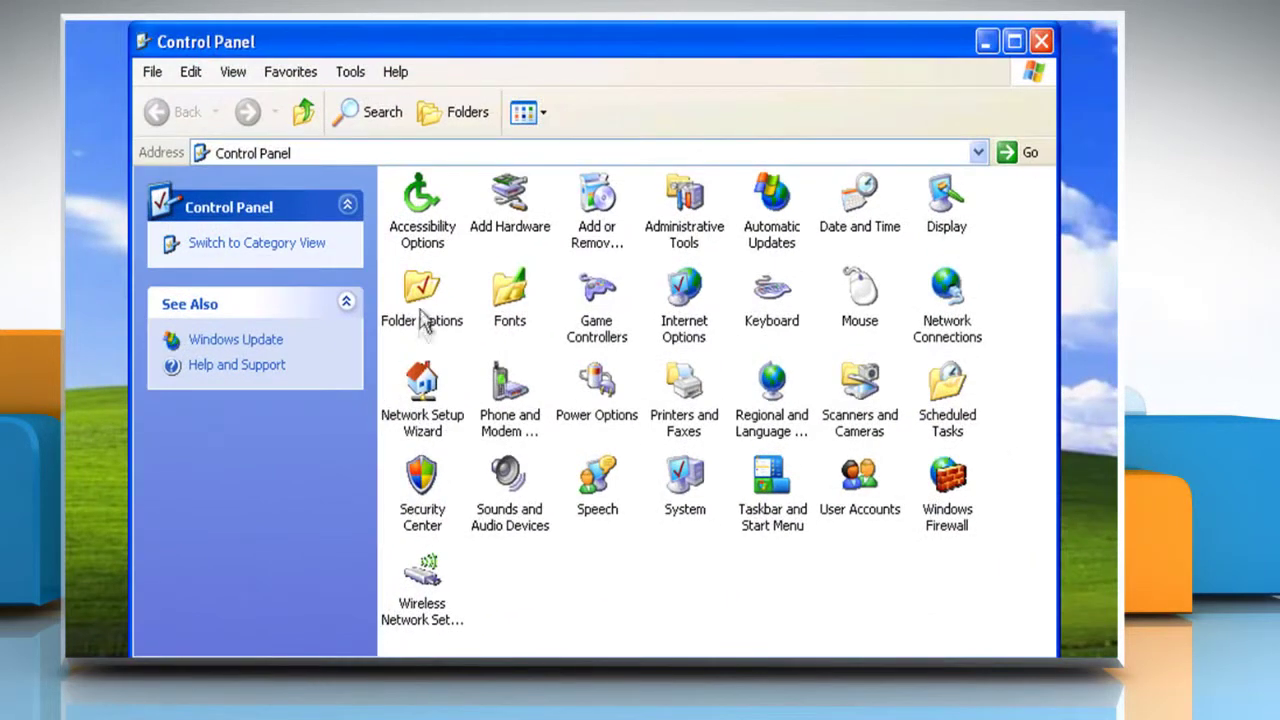
pyautogui.doubleClick(434, 282)
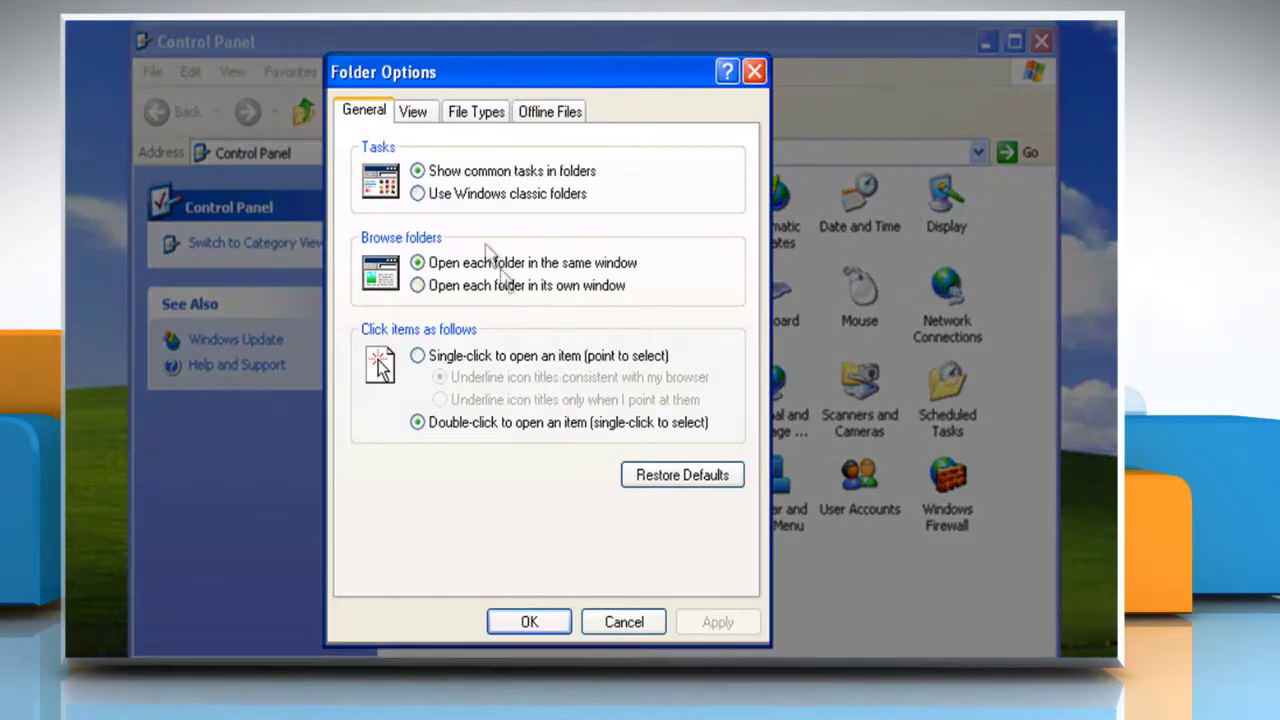
pyautogui.click(419, 118)
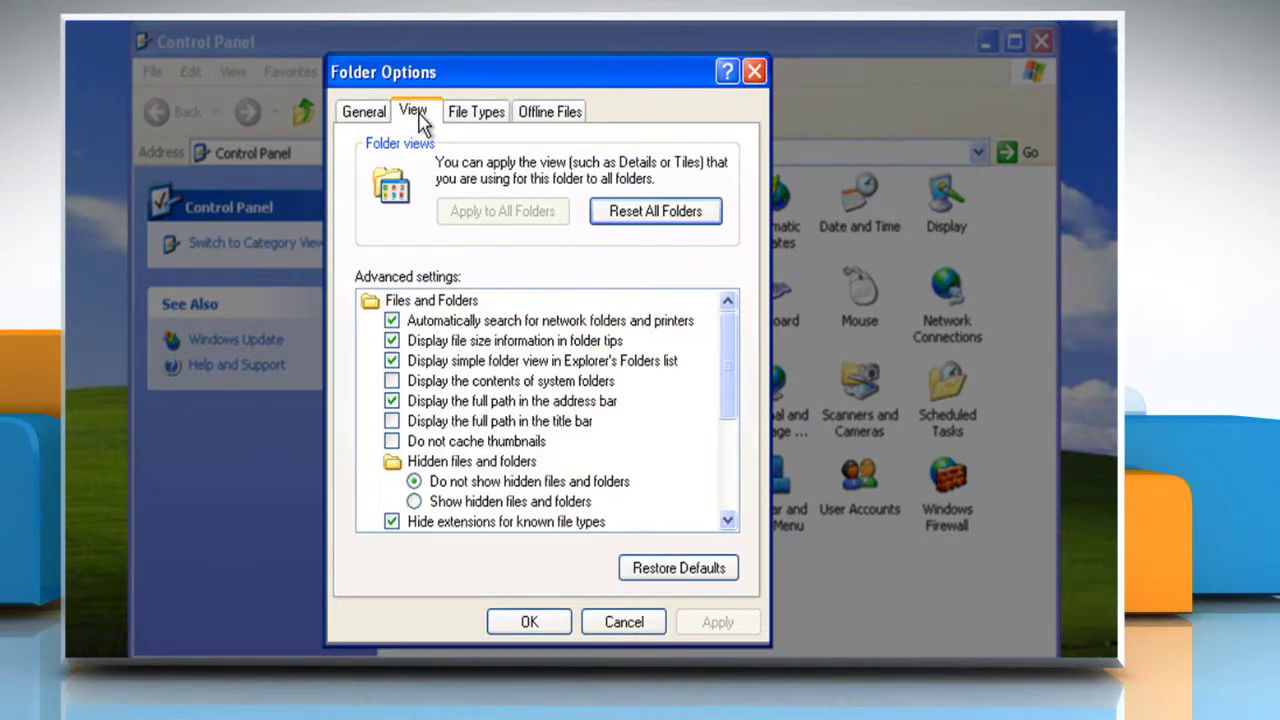
pyautogui.click(414, 502)
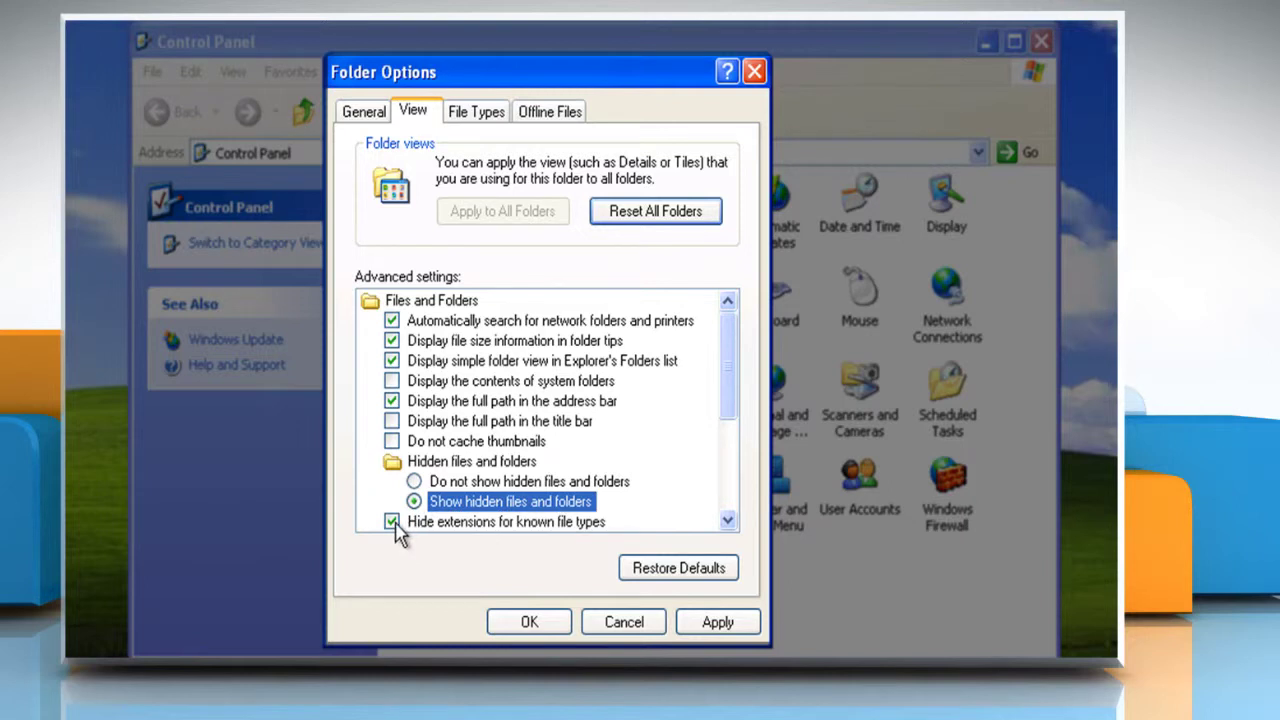
pyautogui.click(392, 524)
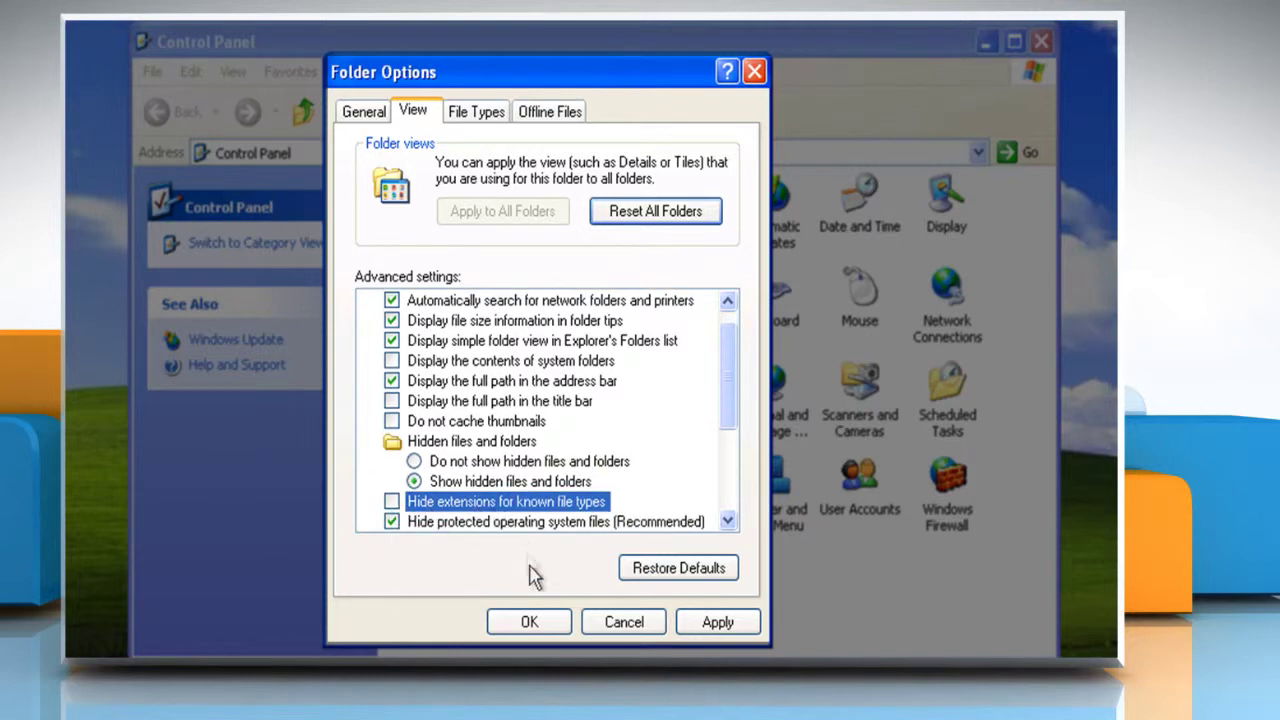
pyautogui.click(533, 622)
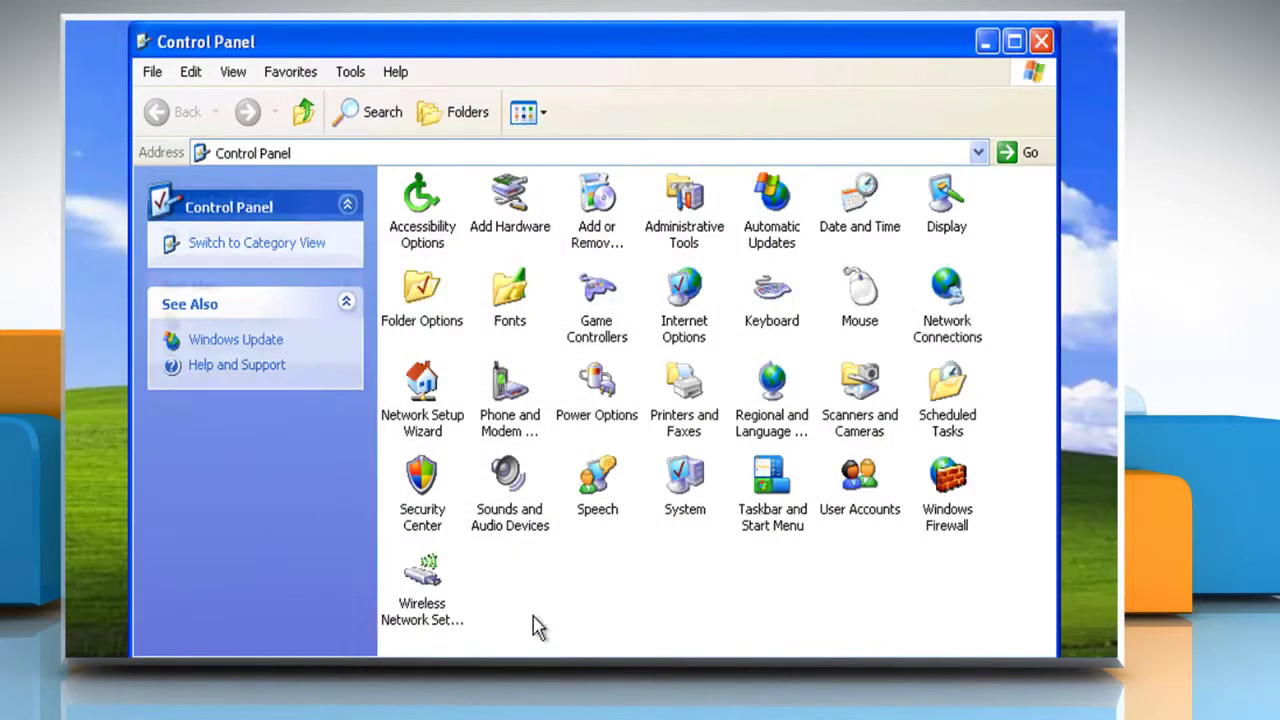
pyautogui.click(1044, 50)
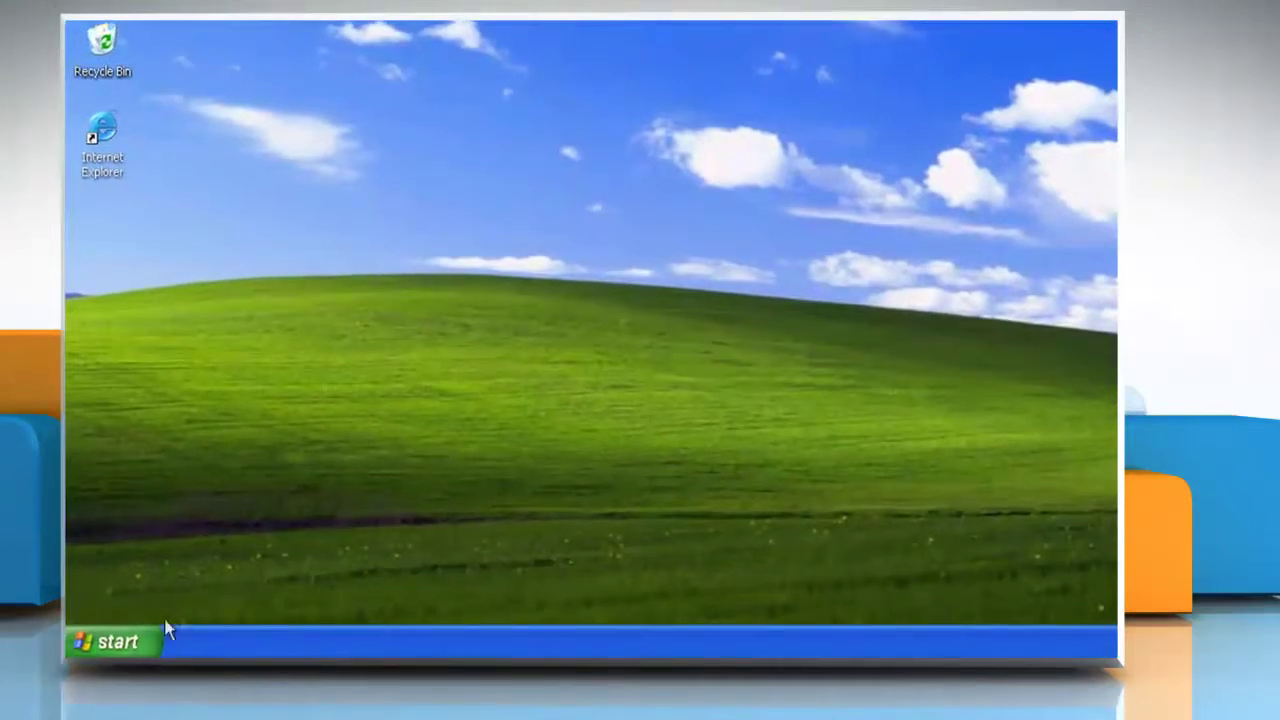
# Log off the current account and sign in as the Test user
pyautogui.click(120, 642)
pyautogui.click(286, 603)
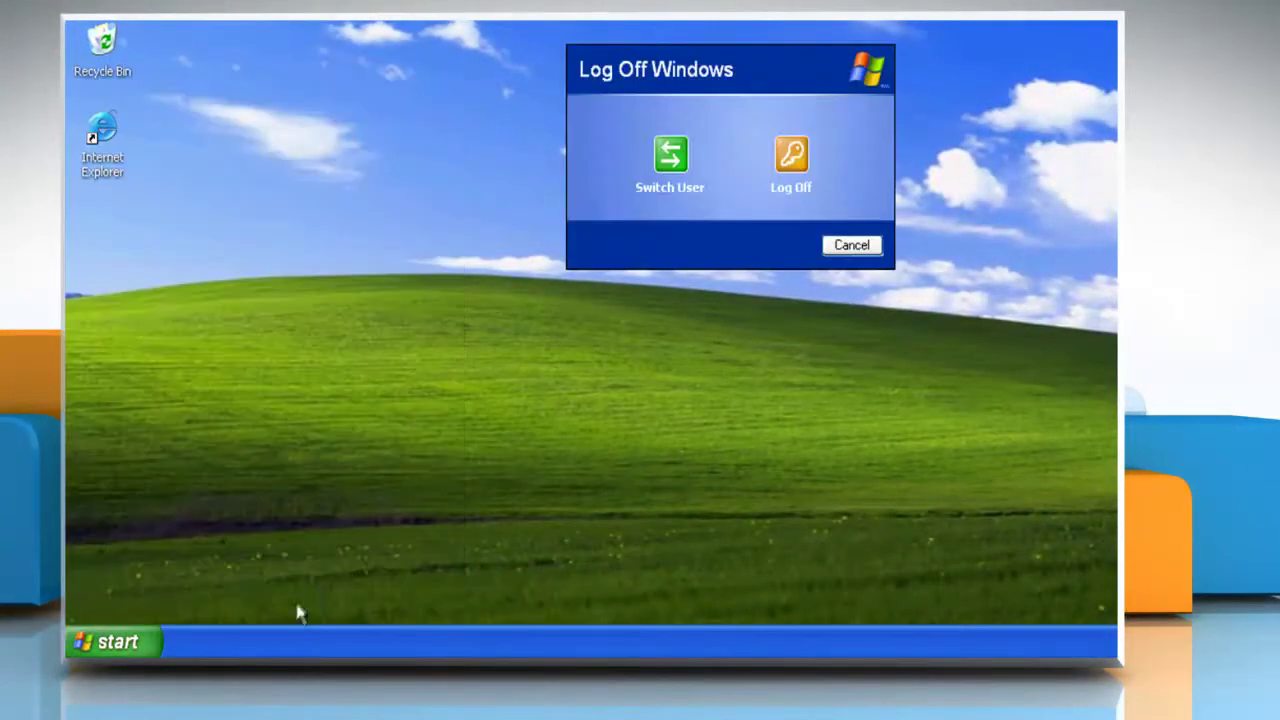
pyautogui.click(793, 165)
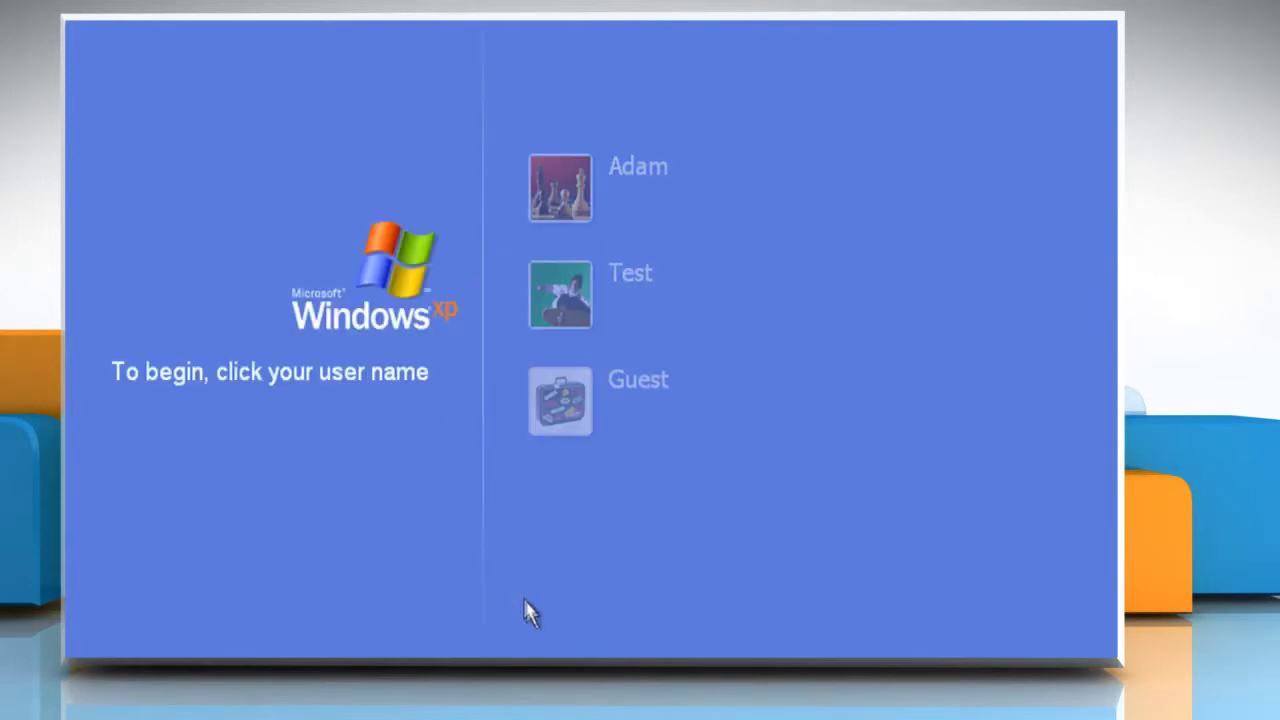
pyautogui.click(575, 305)
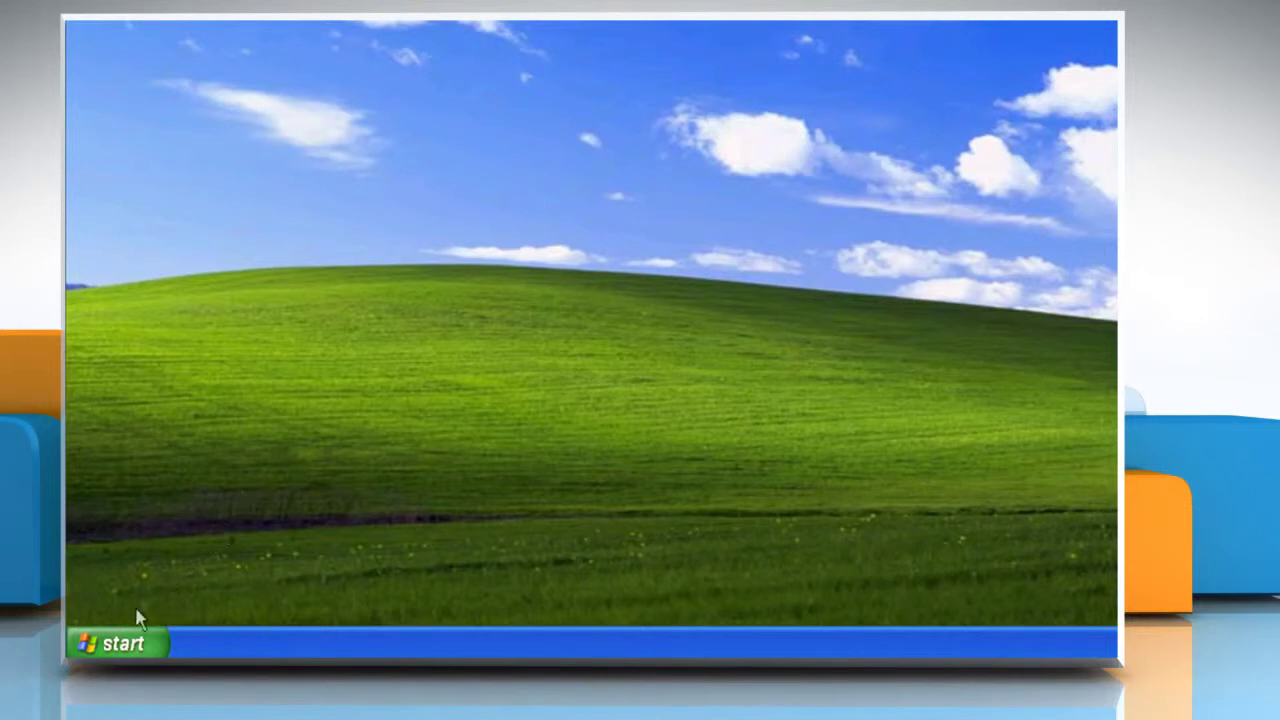
# Start adding a network printer by name with the path \\adam\Canon ColorPass-Z90
pyautogui.click(130, 643)
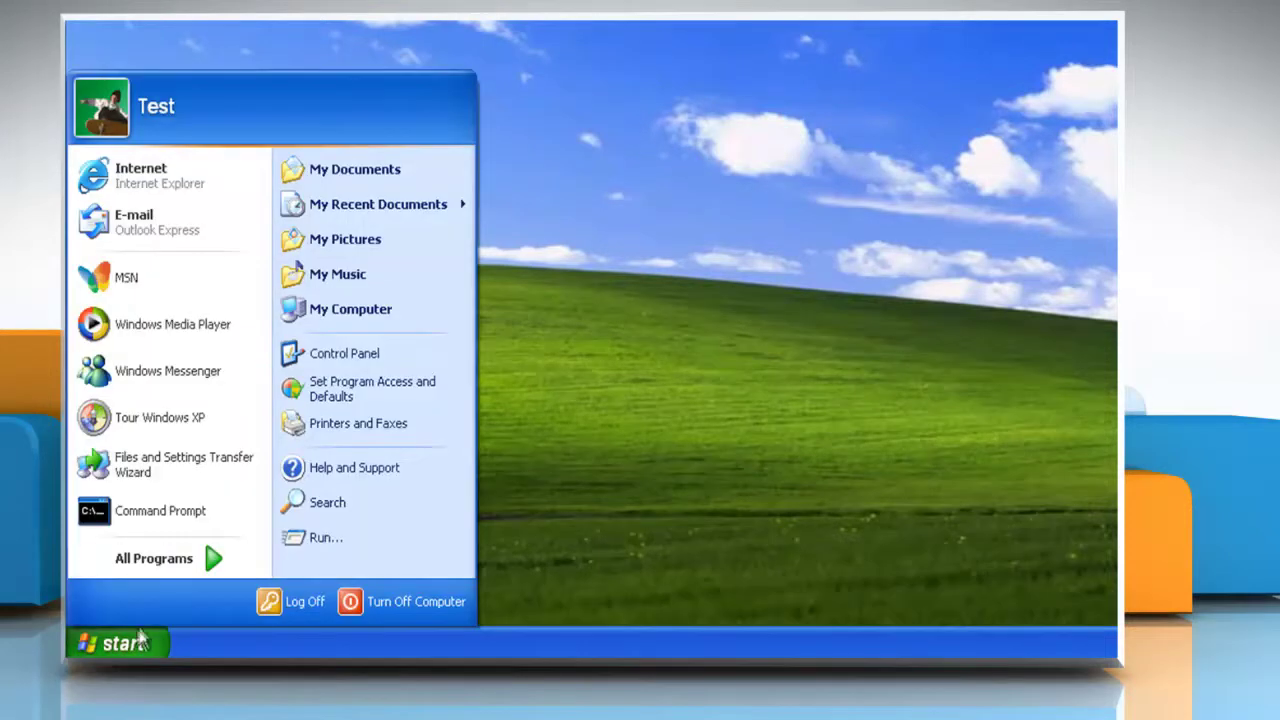
pyautogui.click(375, 428)
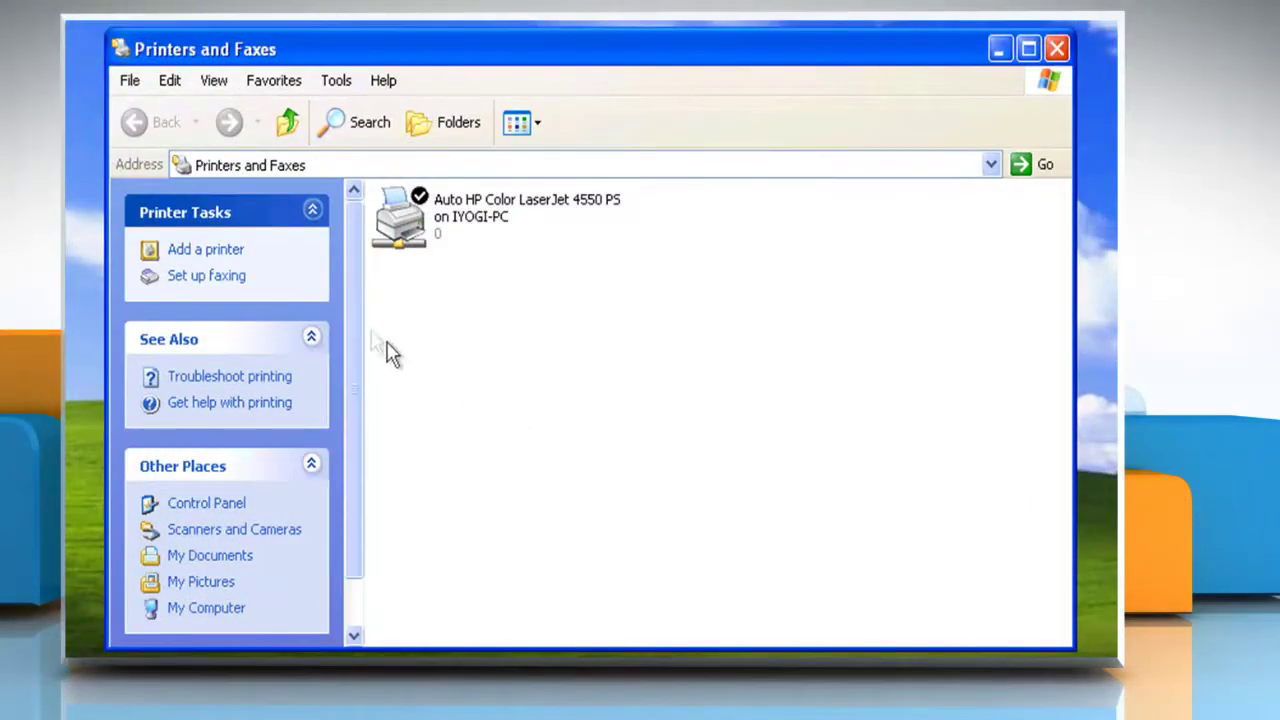
pyautogui.click(238, 258)
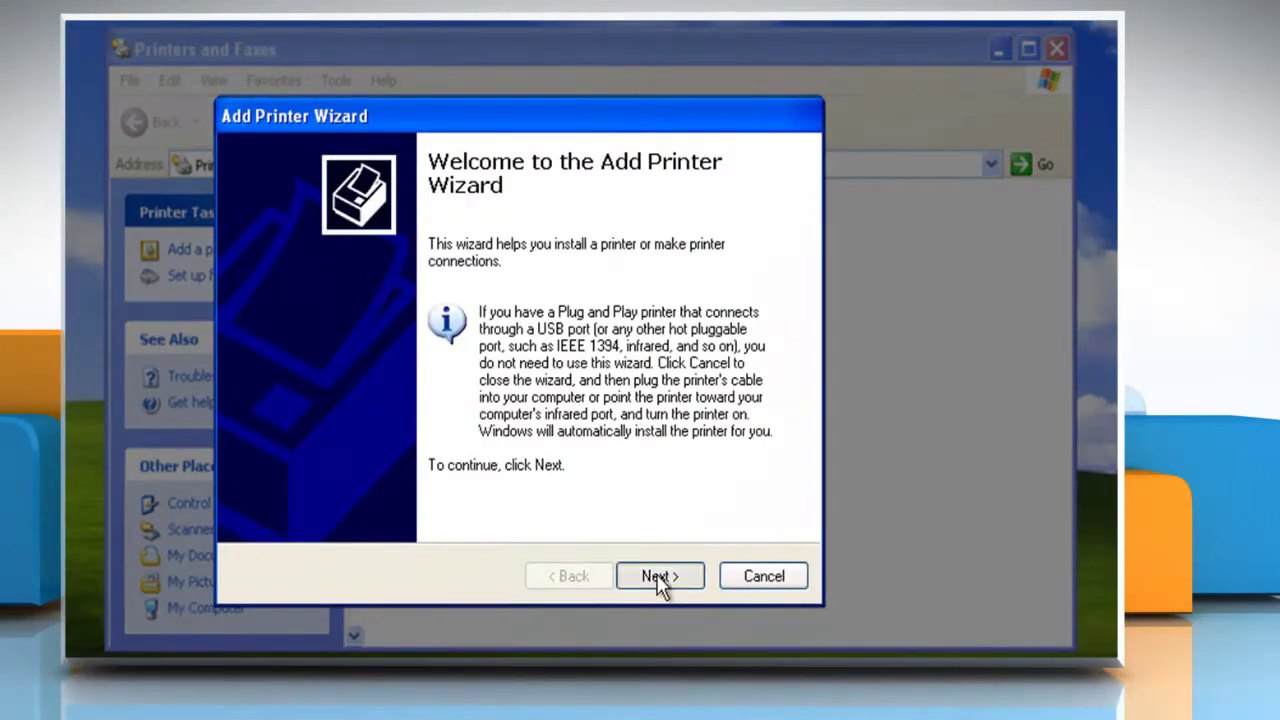
pyautogui.click(659, 578)
pyautogui.click(278, 323)
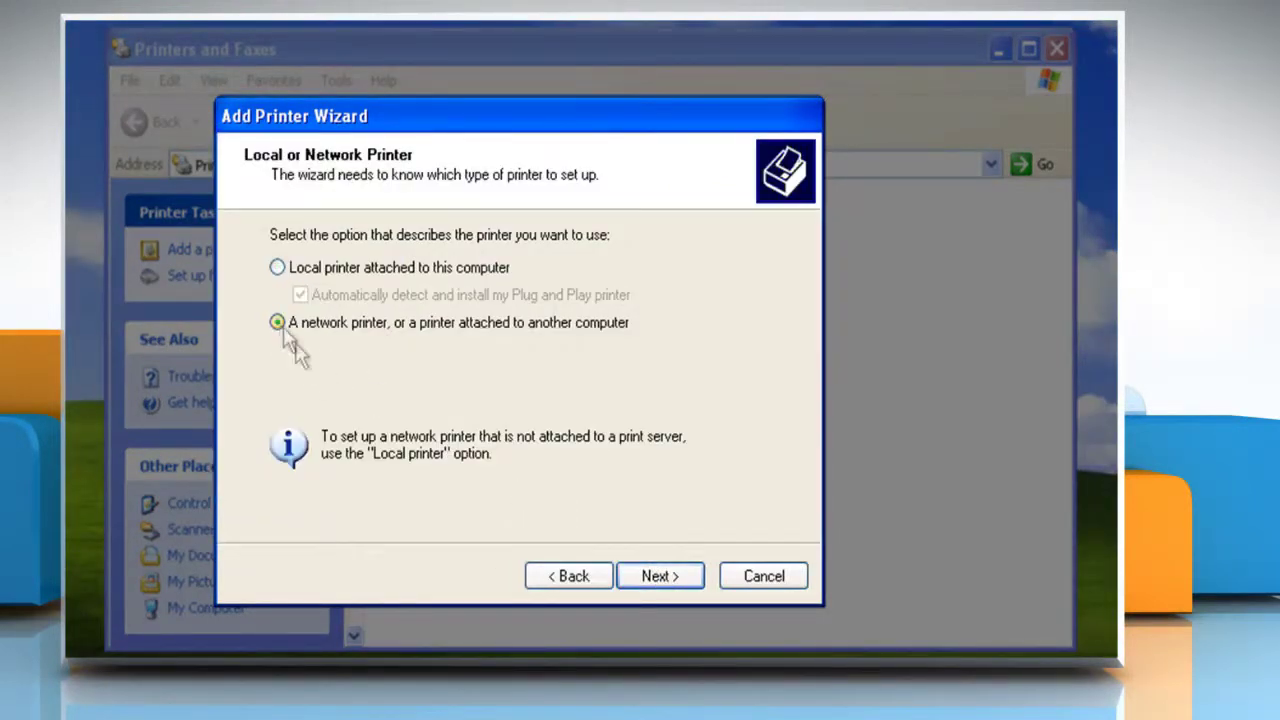
pyautogui.click(672, 578)
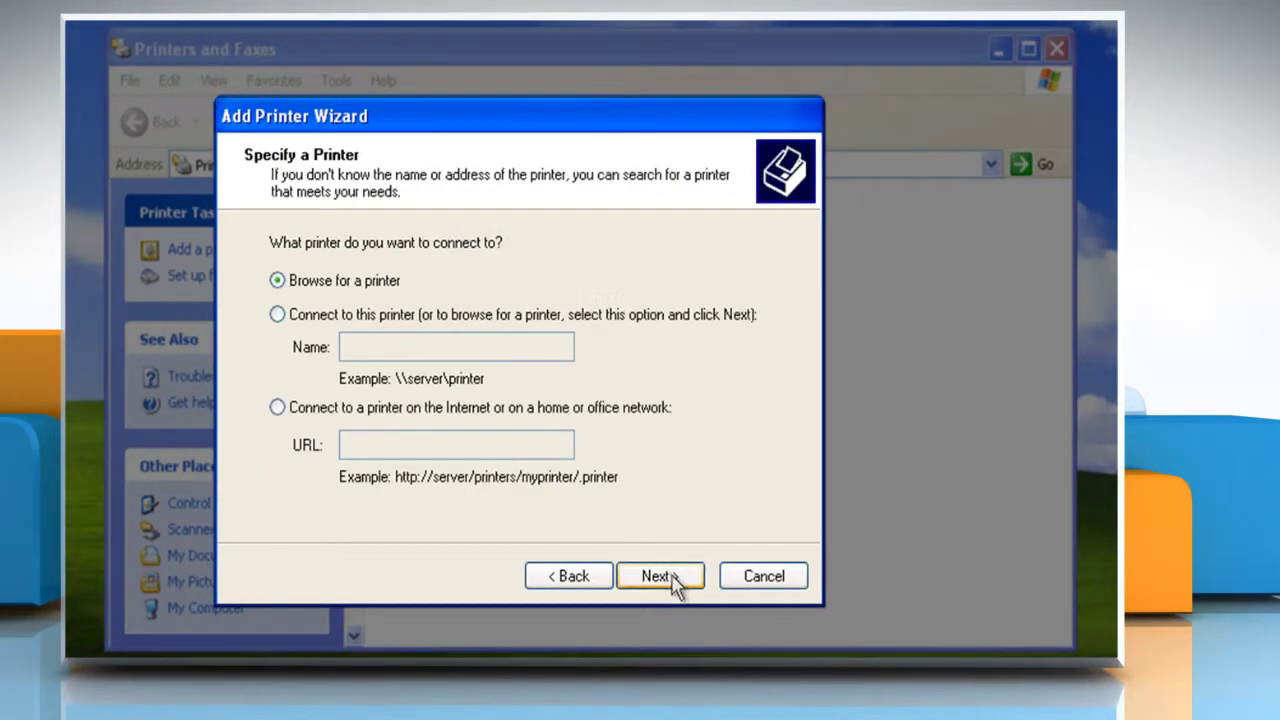
pyautogui.click(278, 316)
pyautogui.write('\\\\adam\\Canon ColorPass-Z90')
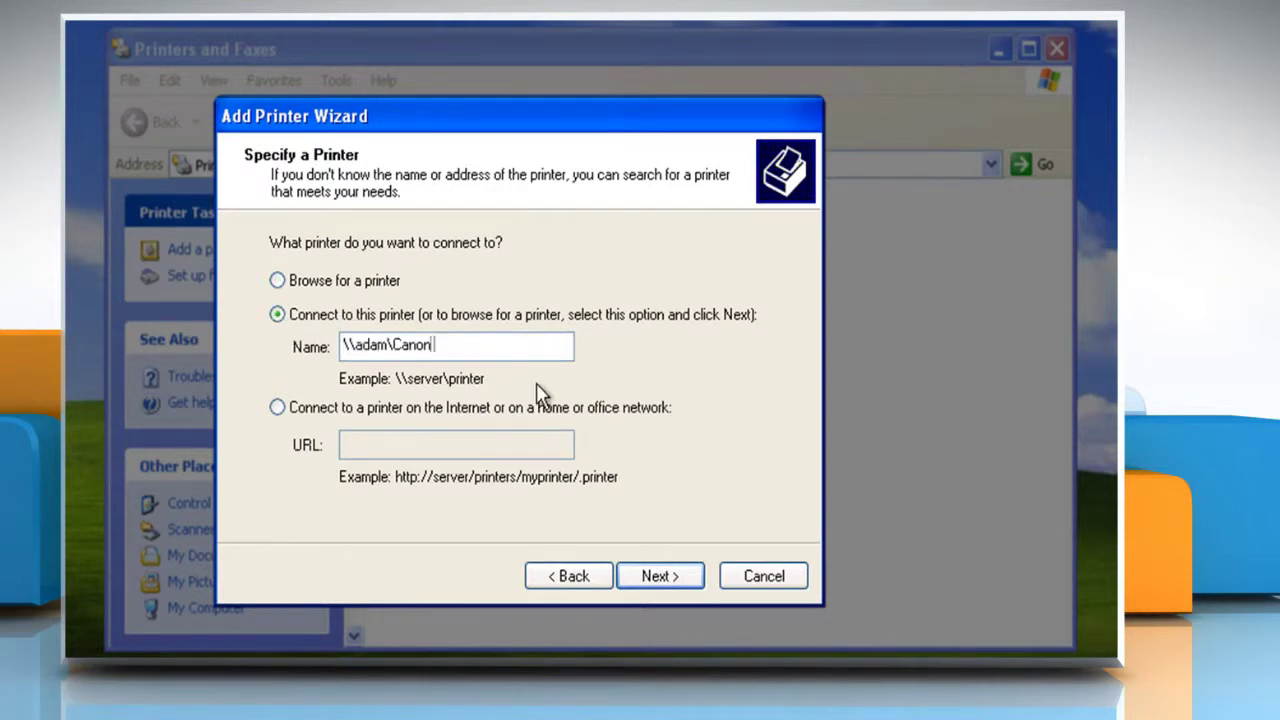
# Finish the wizard as default printer without a test page, then begin logging off
pyautogui.click(655, 577)
pyautogui.click(655, 577)
pyautogui.click(297, 298)
pyautogui.click(660, 577)
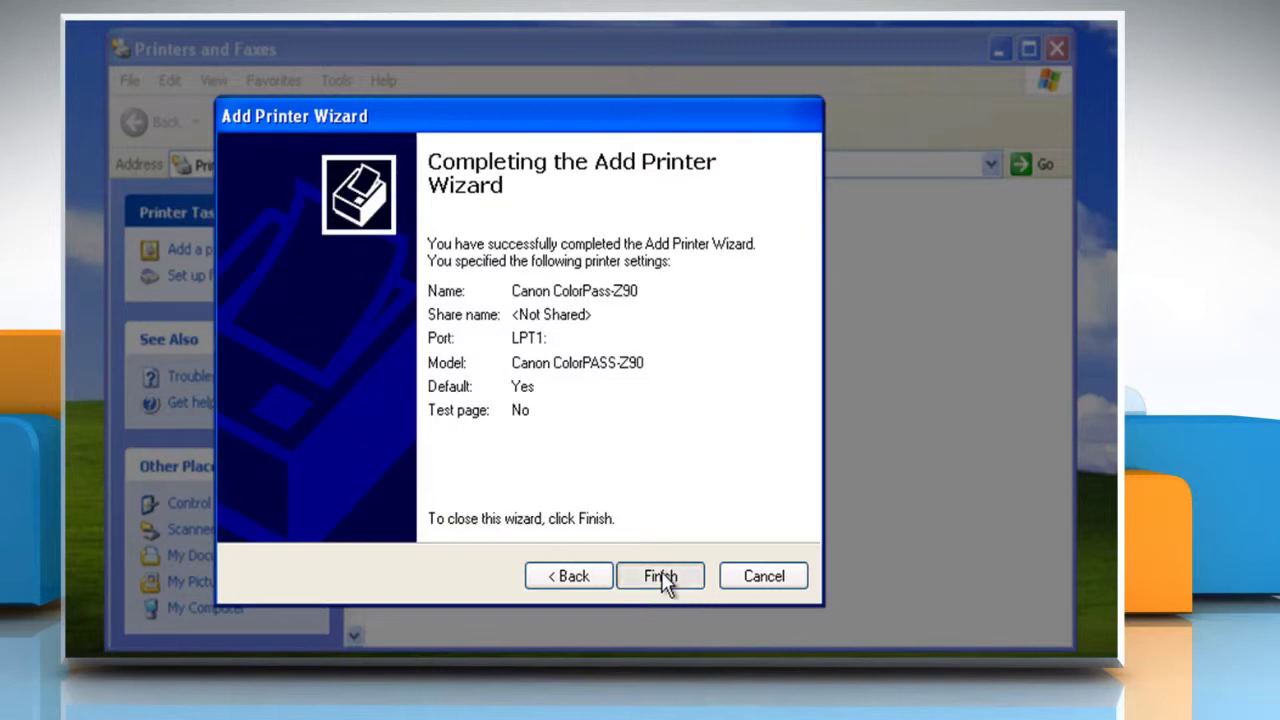
pyautogui.click(661, 577)
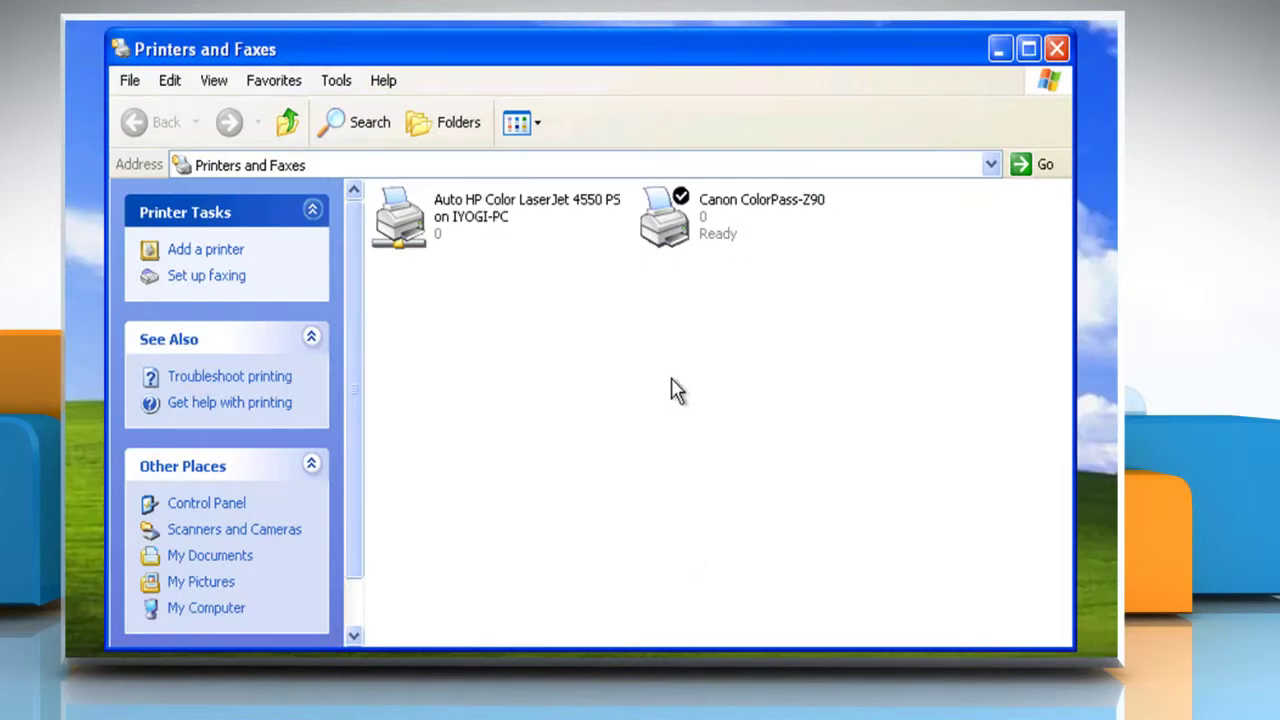
pyautogui.click(1054, 52)
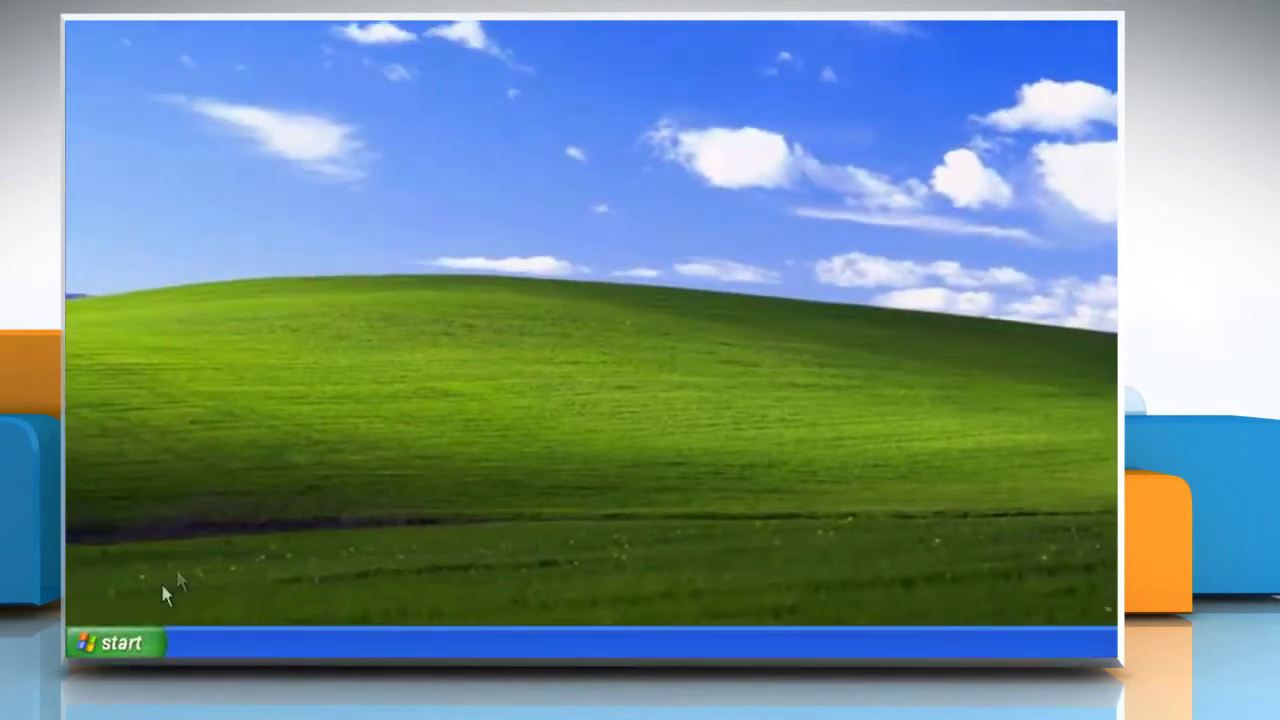
pyautogui.click(118, 643)
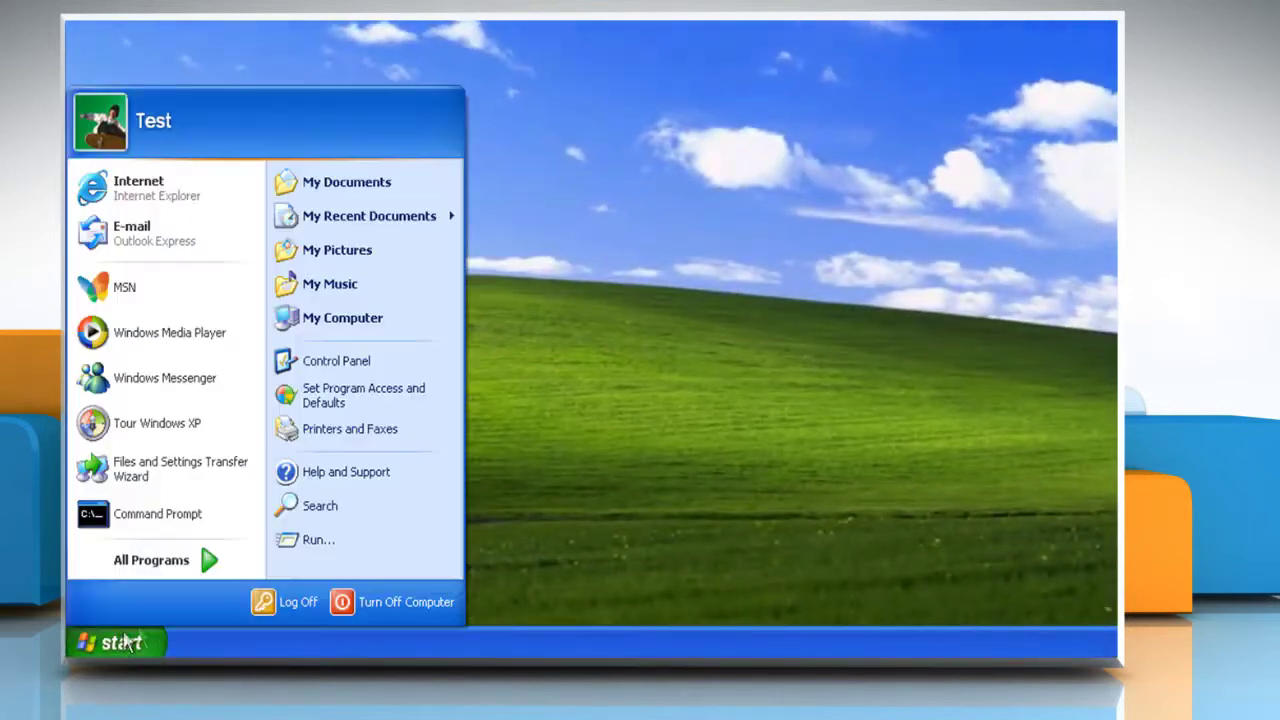
pyautogui.click(300, 603)
# Finish logging off, sign in as the other user, and launch Registry Editor via Run (regedt)
pyautogui.click(798, 162)
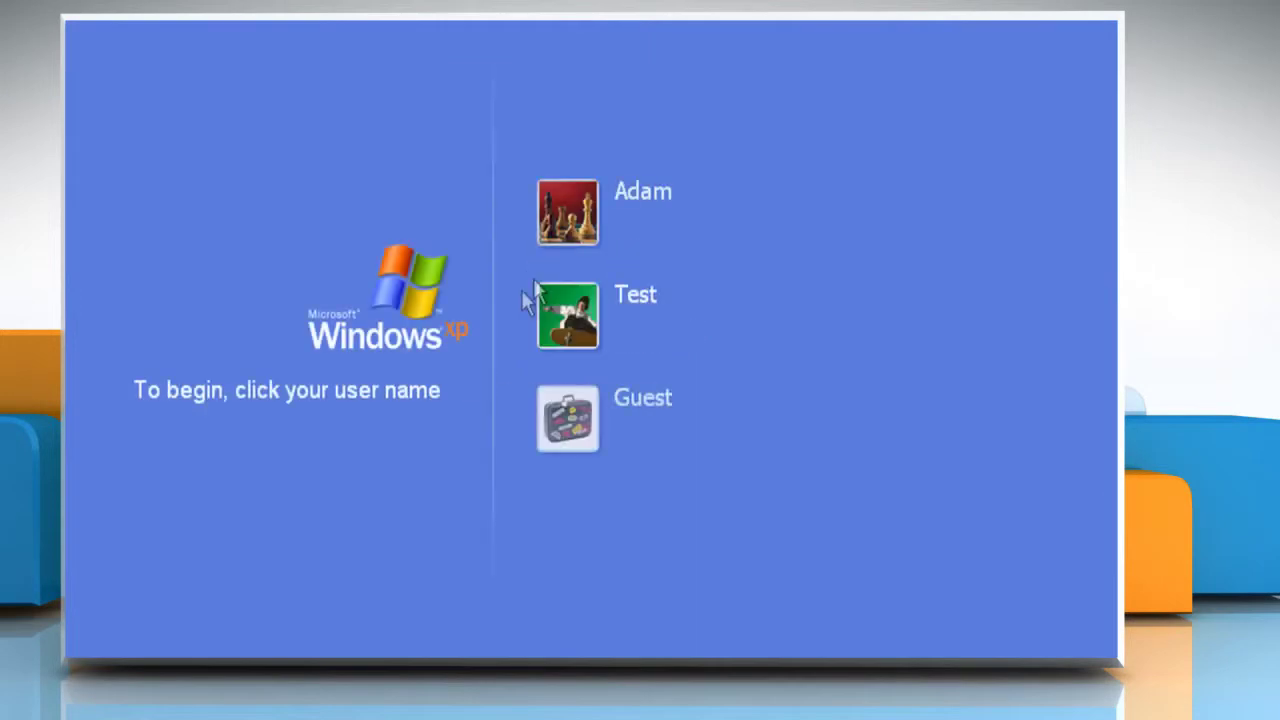
pyautogui.click(578, 225)
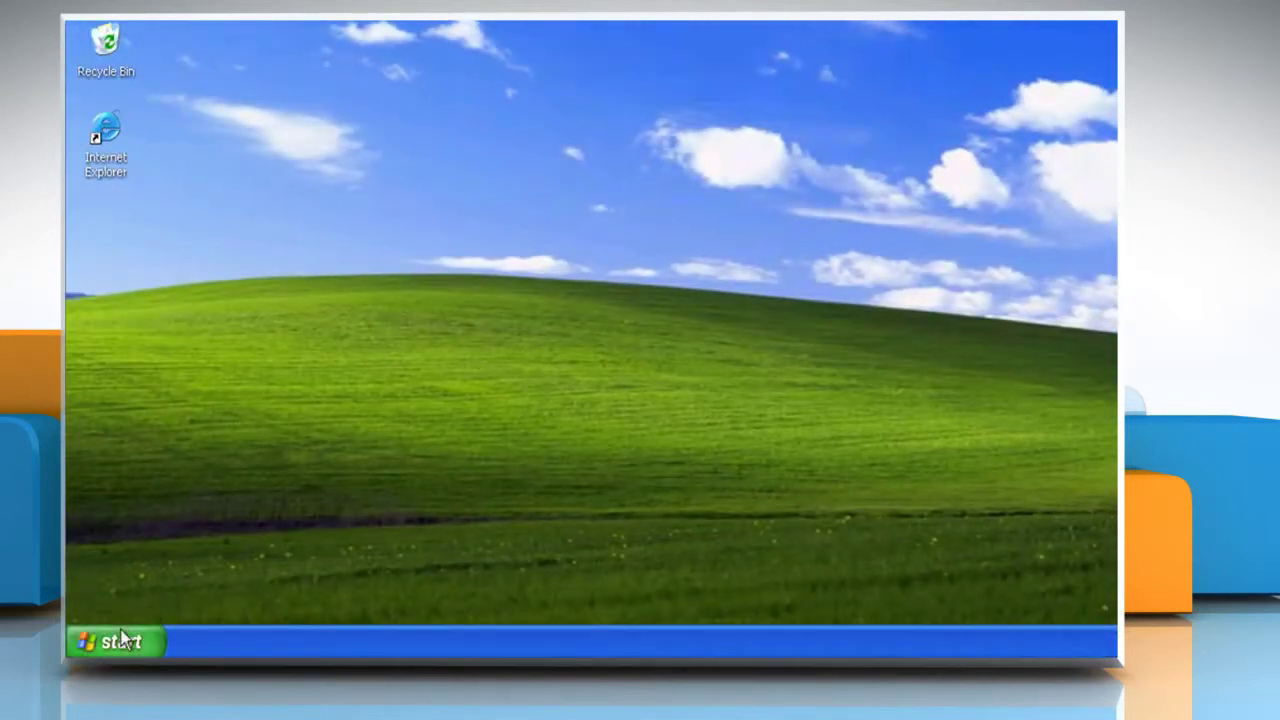
pyautogui.click(121, 641)
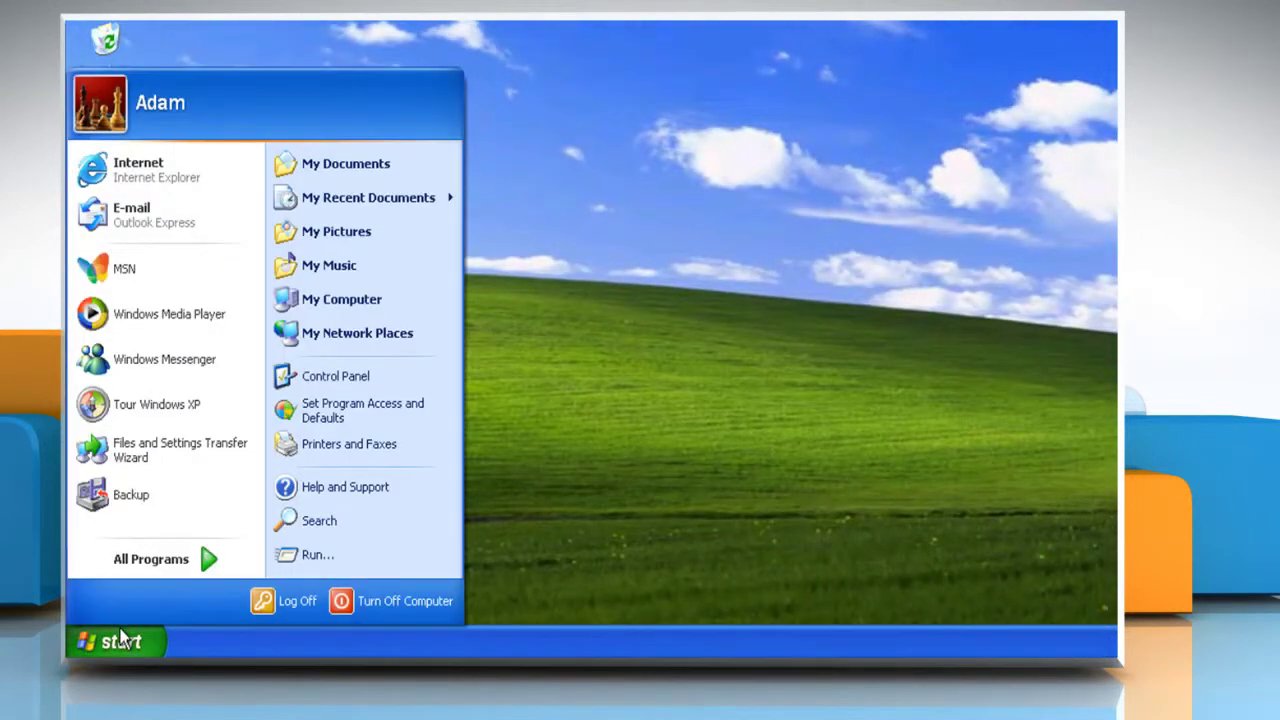
pyautogui.click(346, 558)
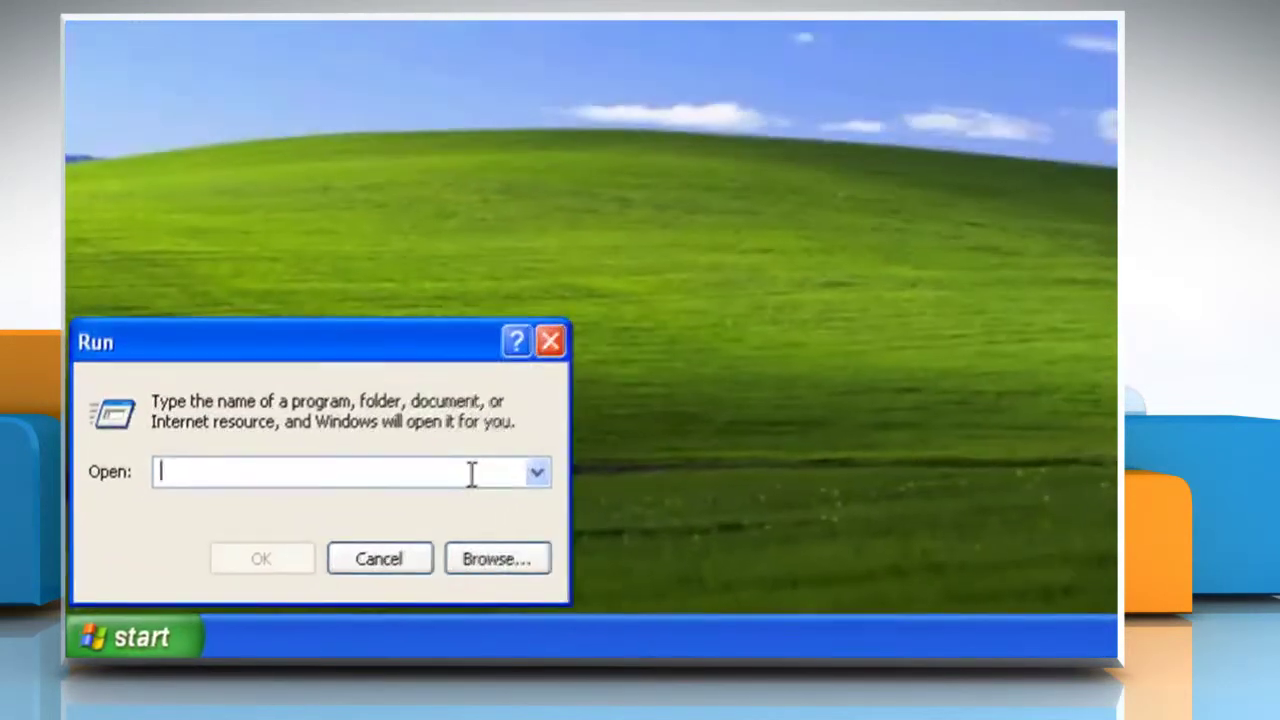
pyautogui.write('regedt32')
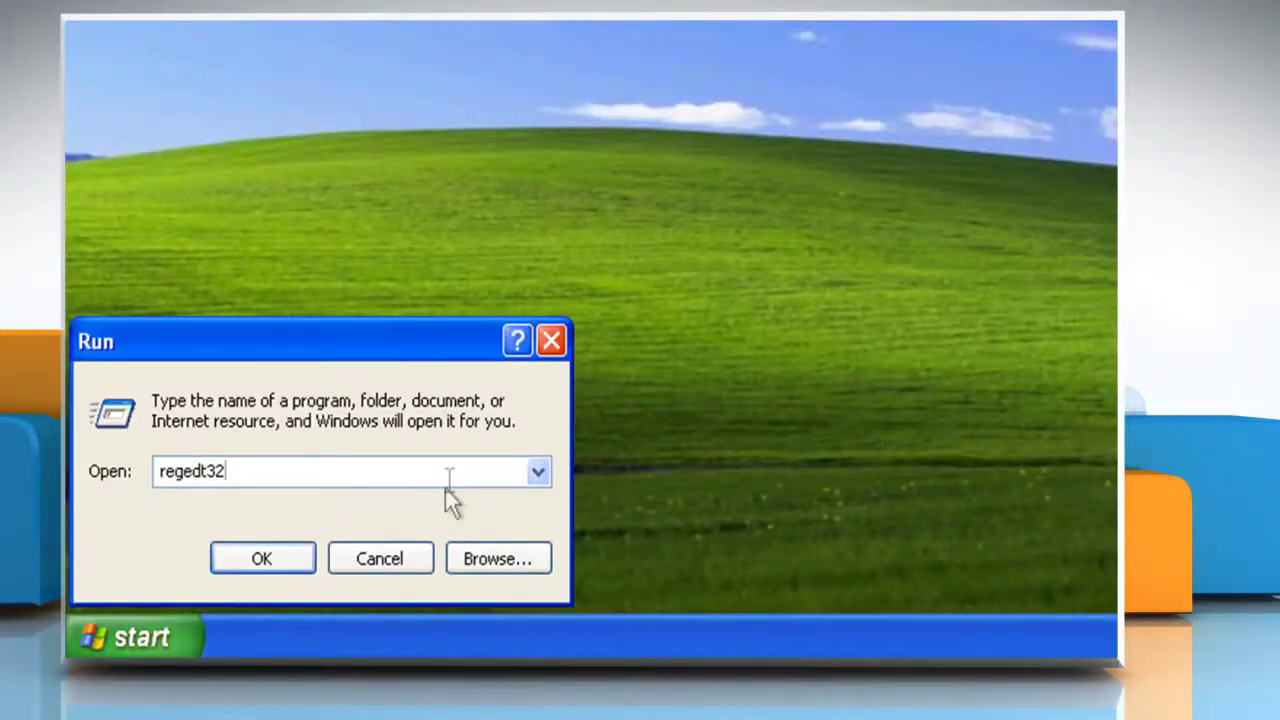
pyautogui.click(300, 565)
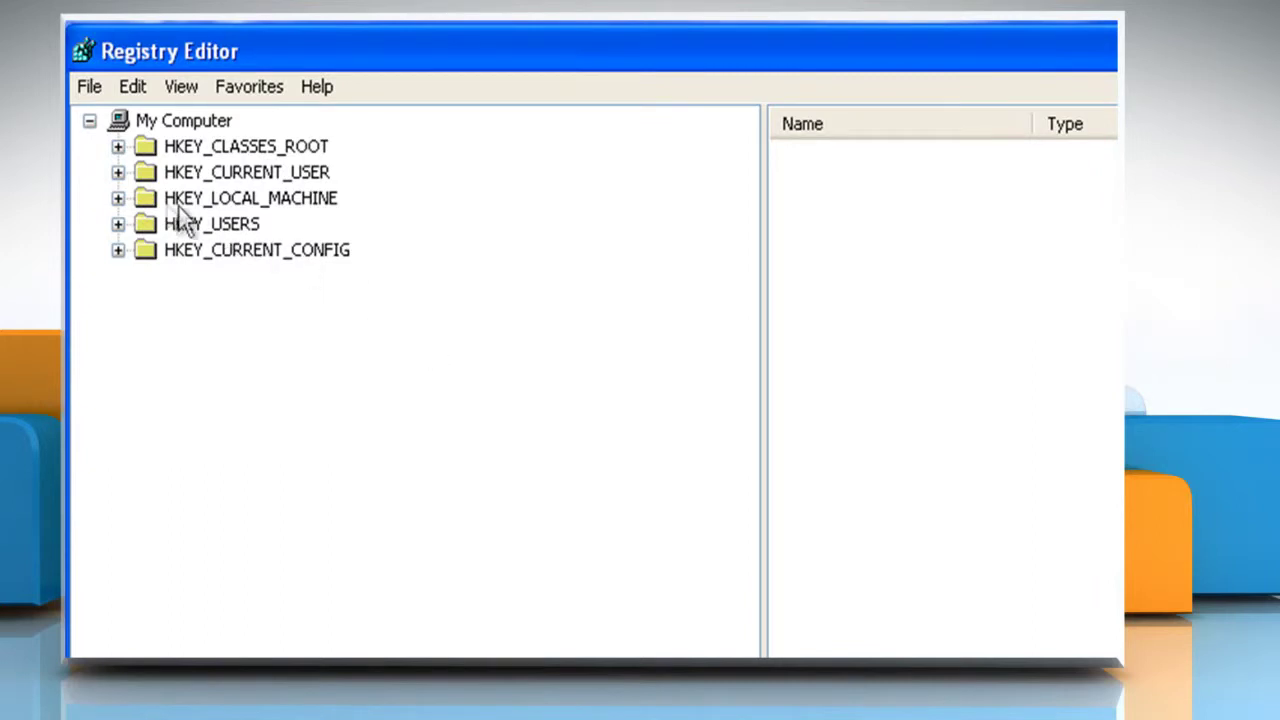
# Load C:\Documents and Settings\Test\NTUSER.DAT under HKEY_LOCAL_MACHINE as the key Test
pyautogui.doubleClick(148, 199)
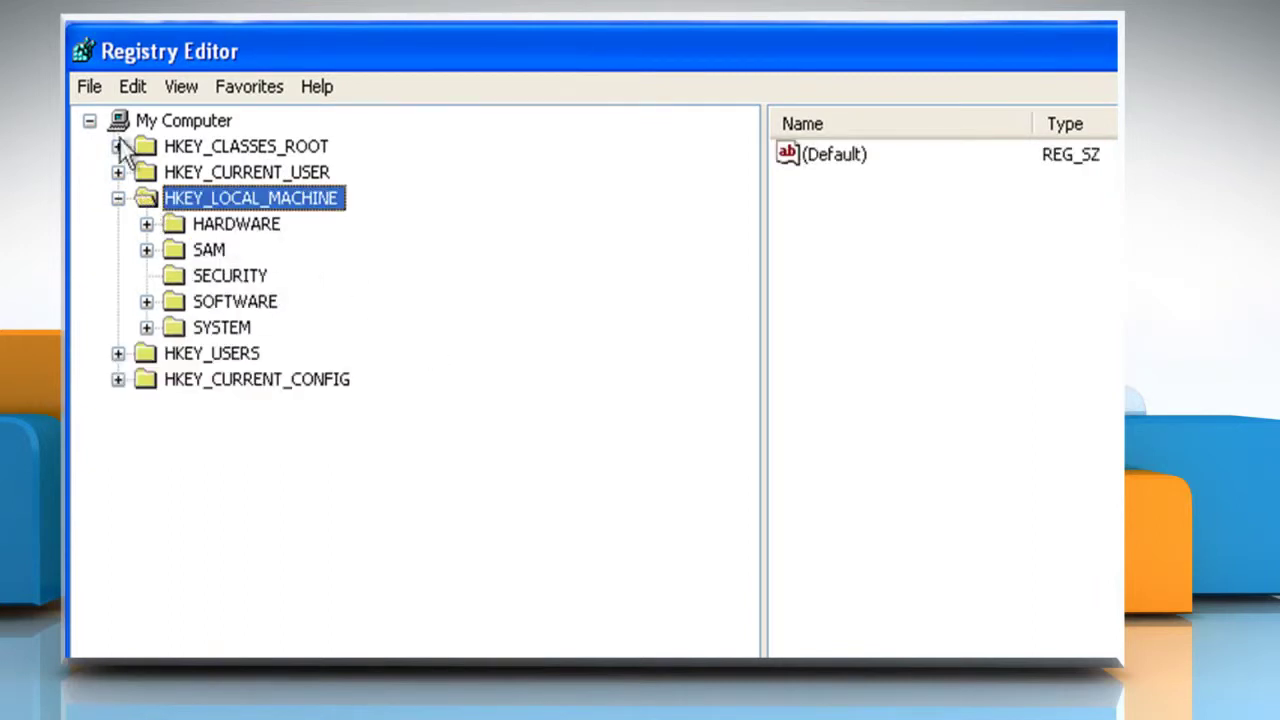
pyautogui.click(86, 84)
pyautogui.click(158, 196)
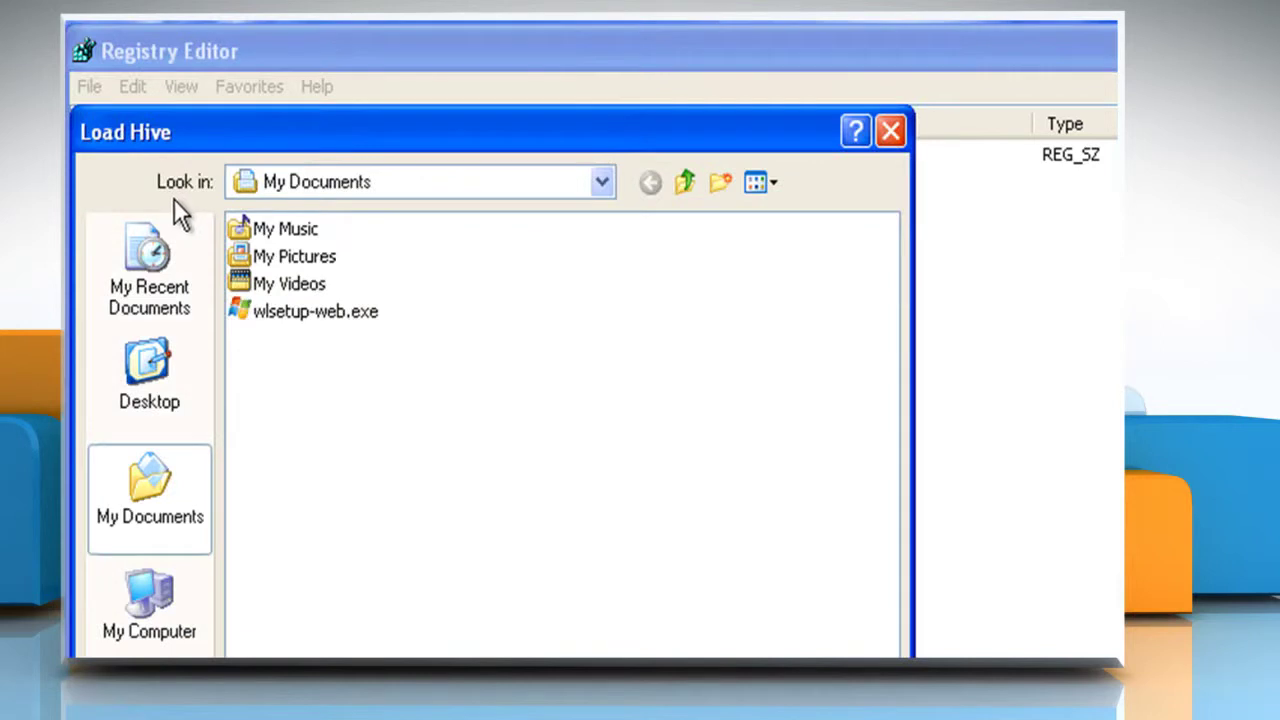
pyautogui.click(493, 150)
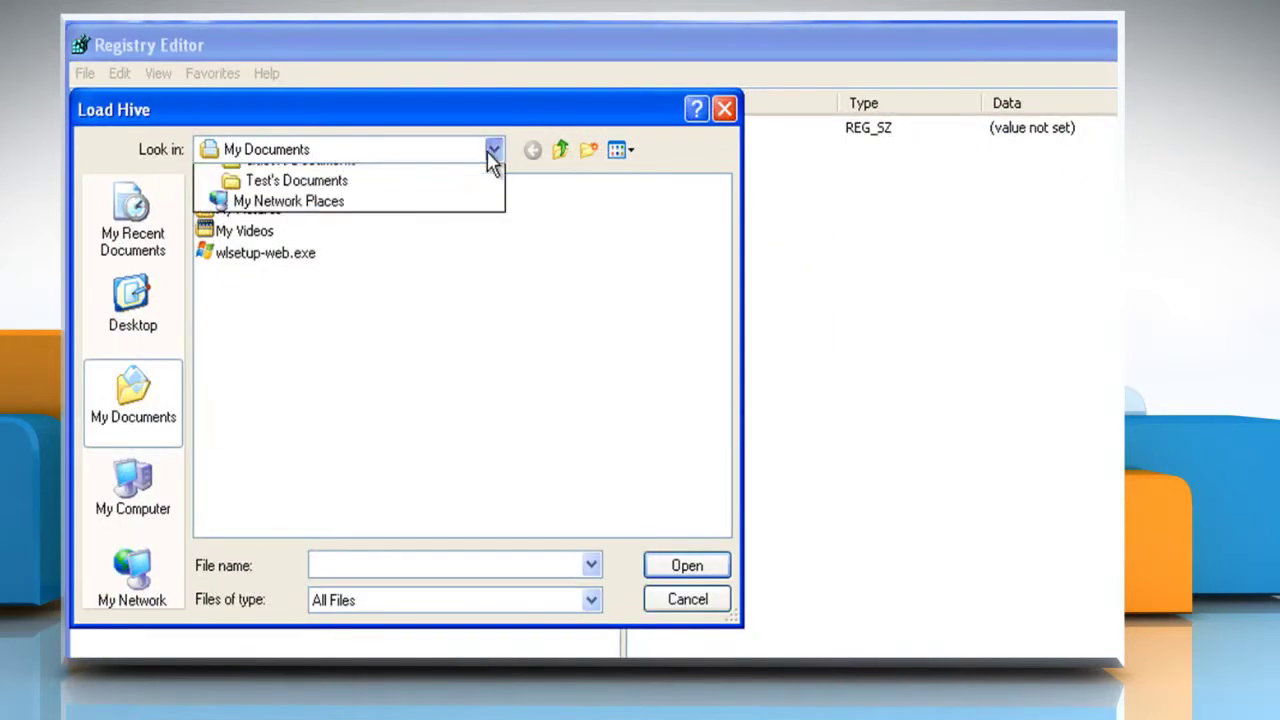
pyautogui.click(335, 287)
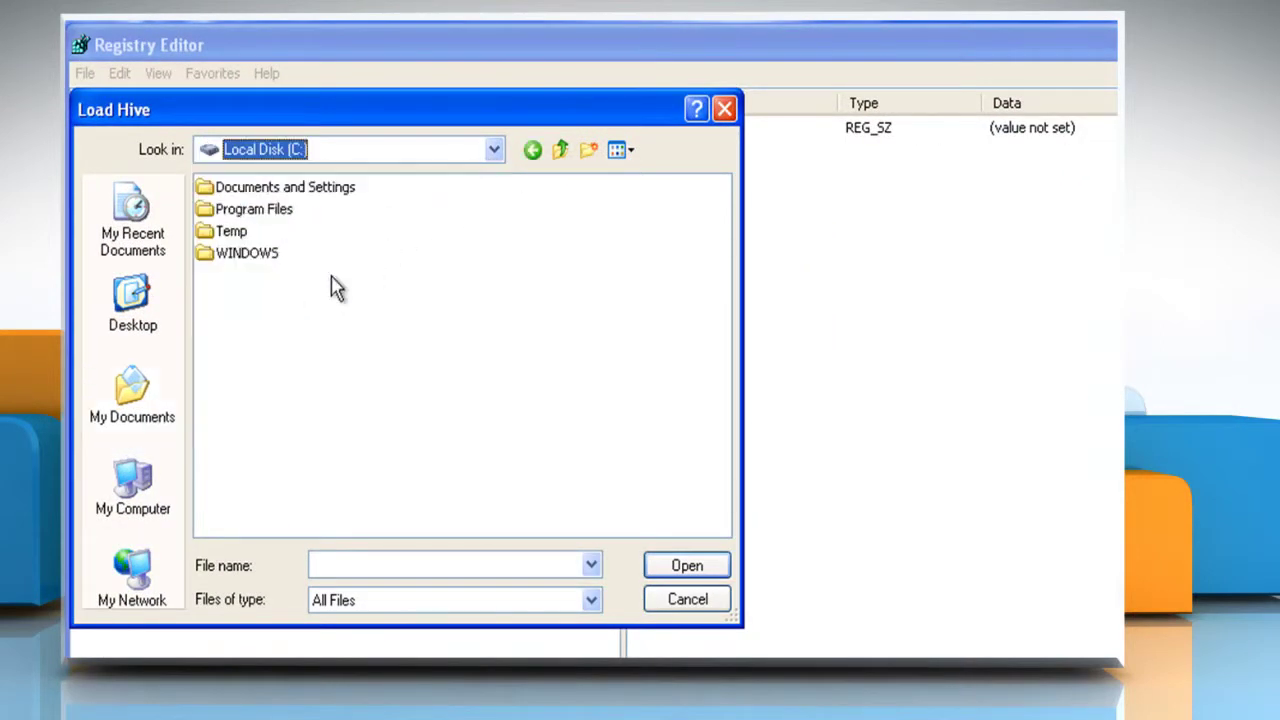
pyautogui.doubleClick(264, 188)
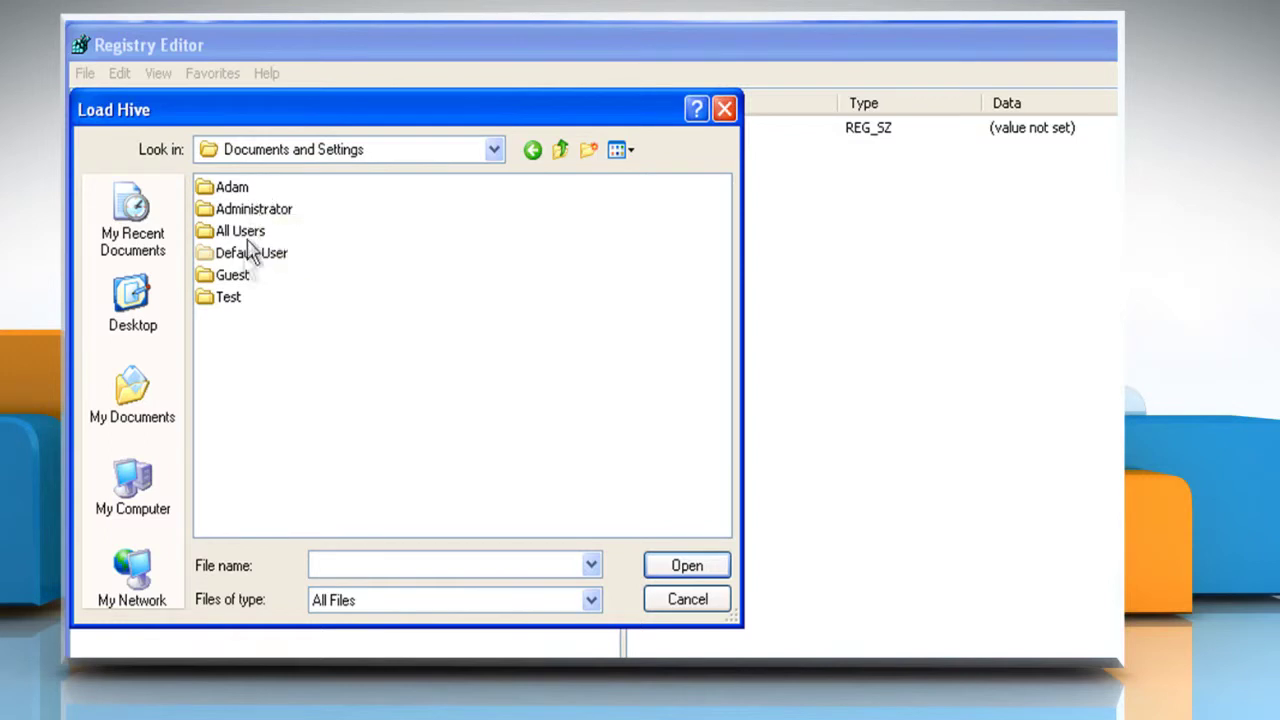
pyautogui.doubleClick(226, 297)
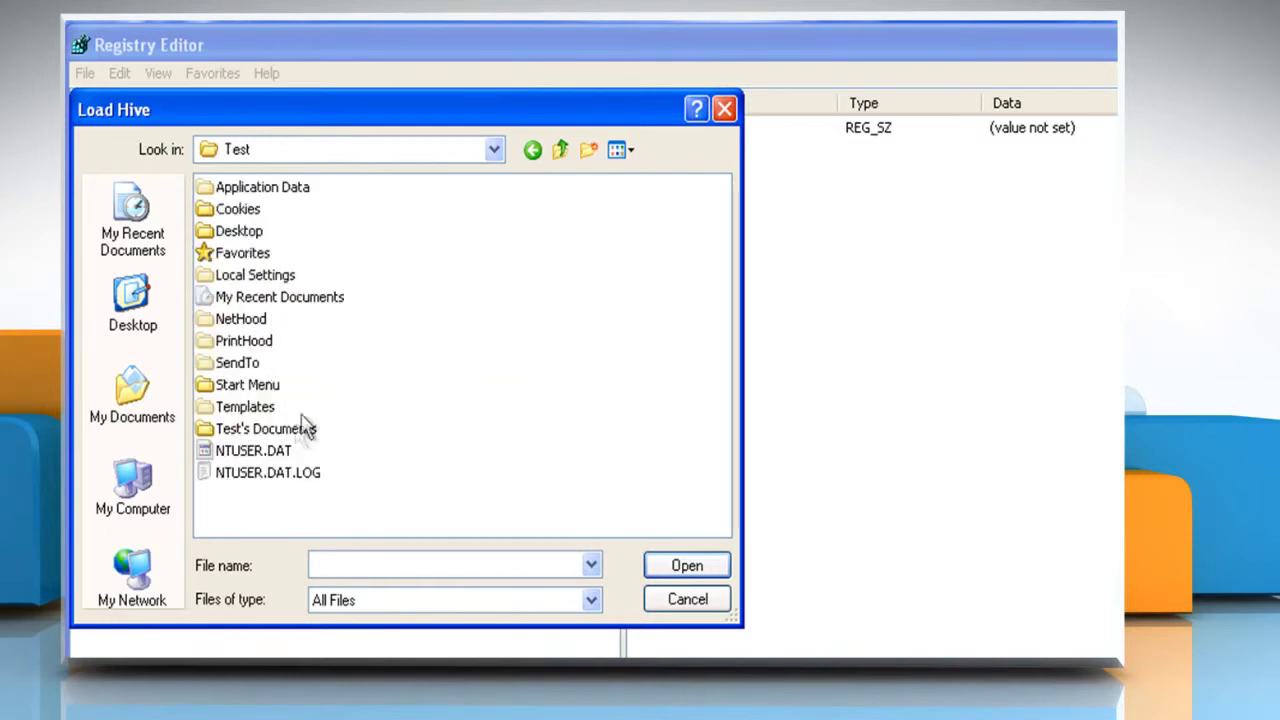
pyautogui.click(265, 455)
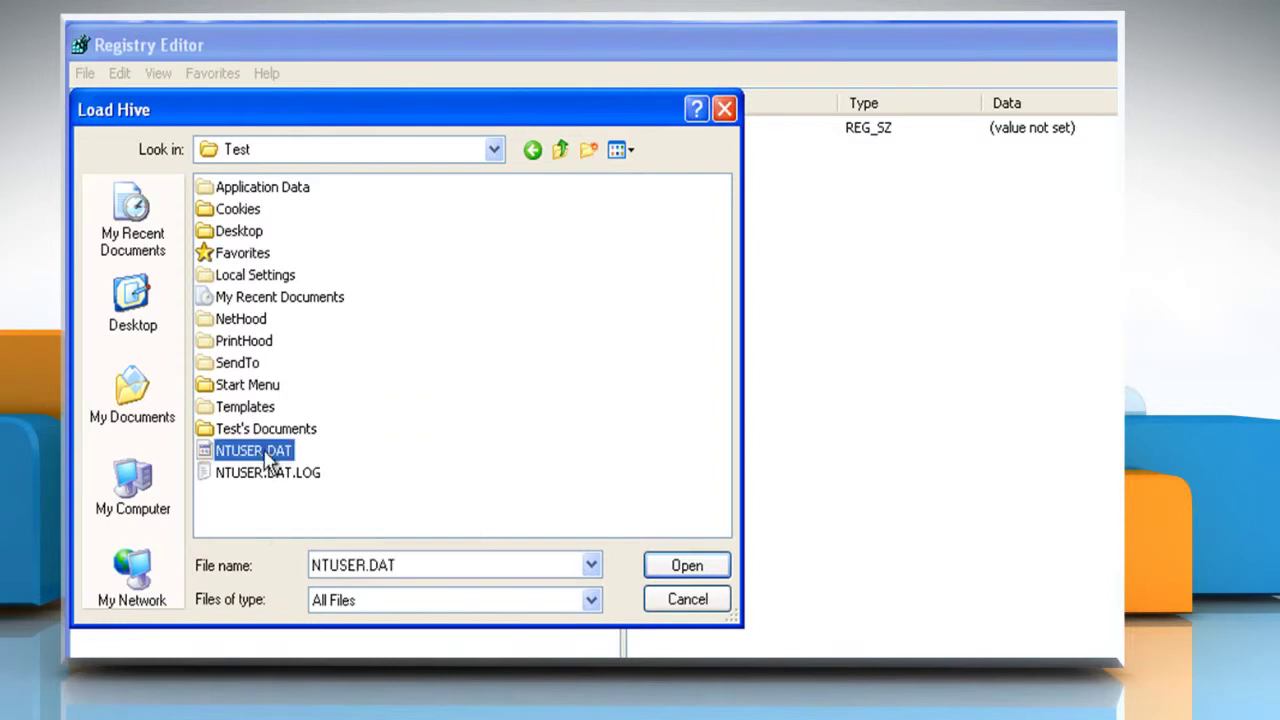
pyautogui.click(670, 564)
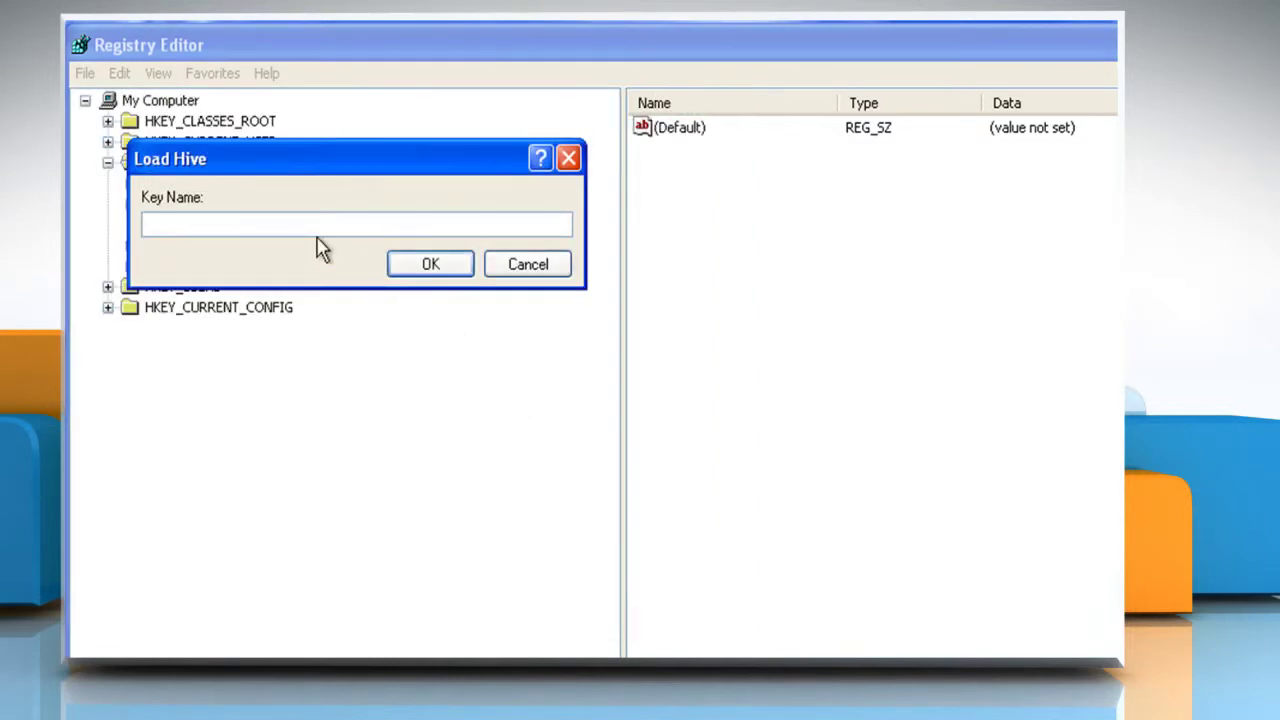
pyautogui.click(438, 266)
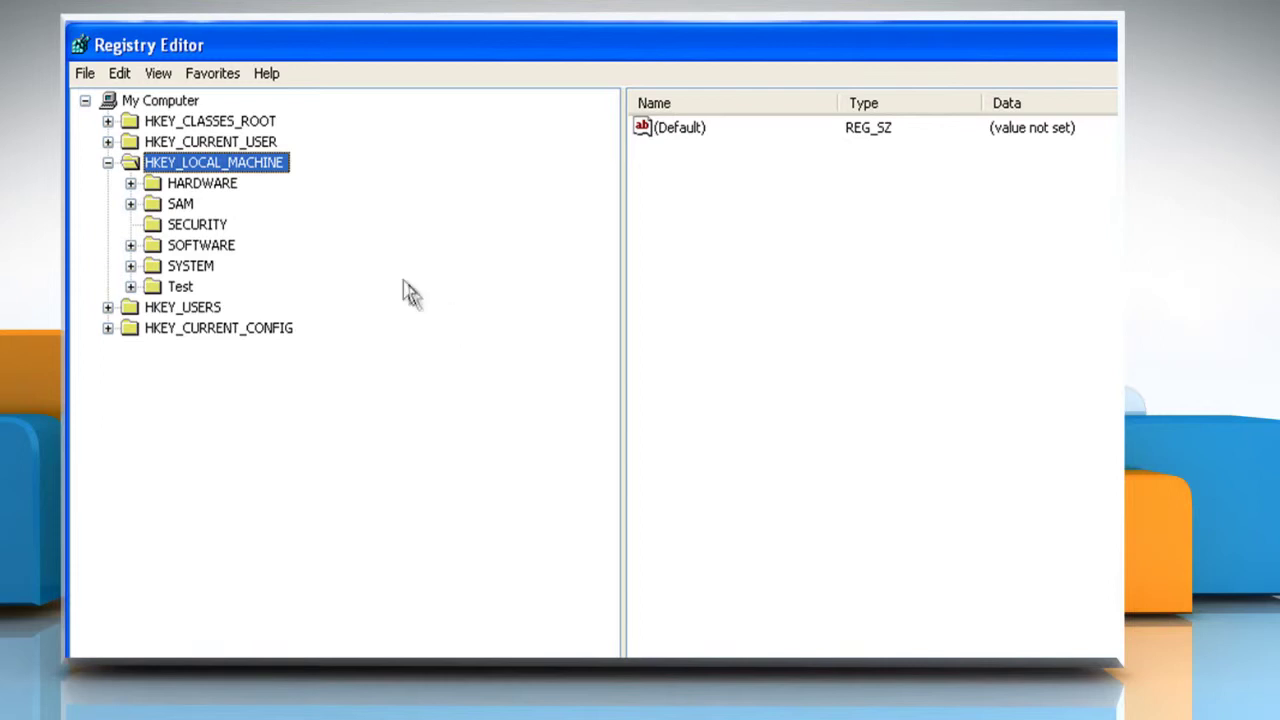
# Export the Test hive's Printers key to the file print.reg
pyautogui.doubleClick(157, 287)
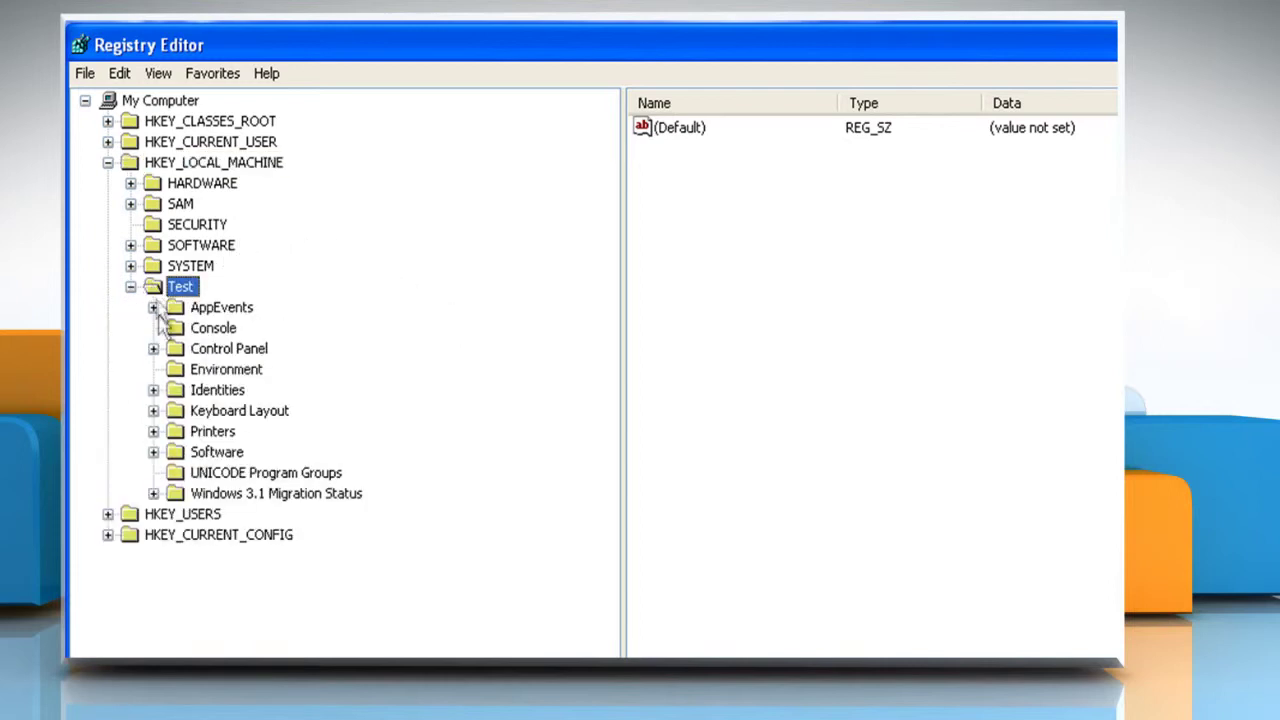
pyautogui.doubleClick(180, 433)
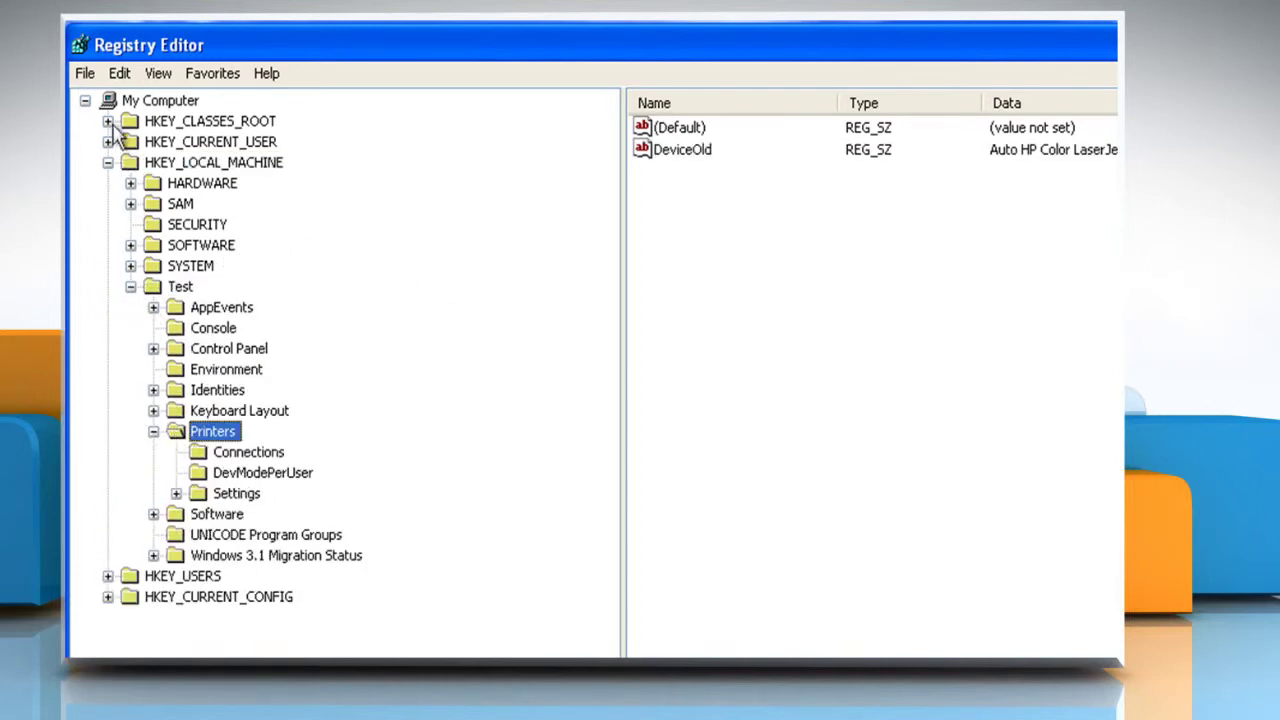
pyautogui.click(85, 73)
pyautogui.click(108, 123)
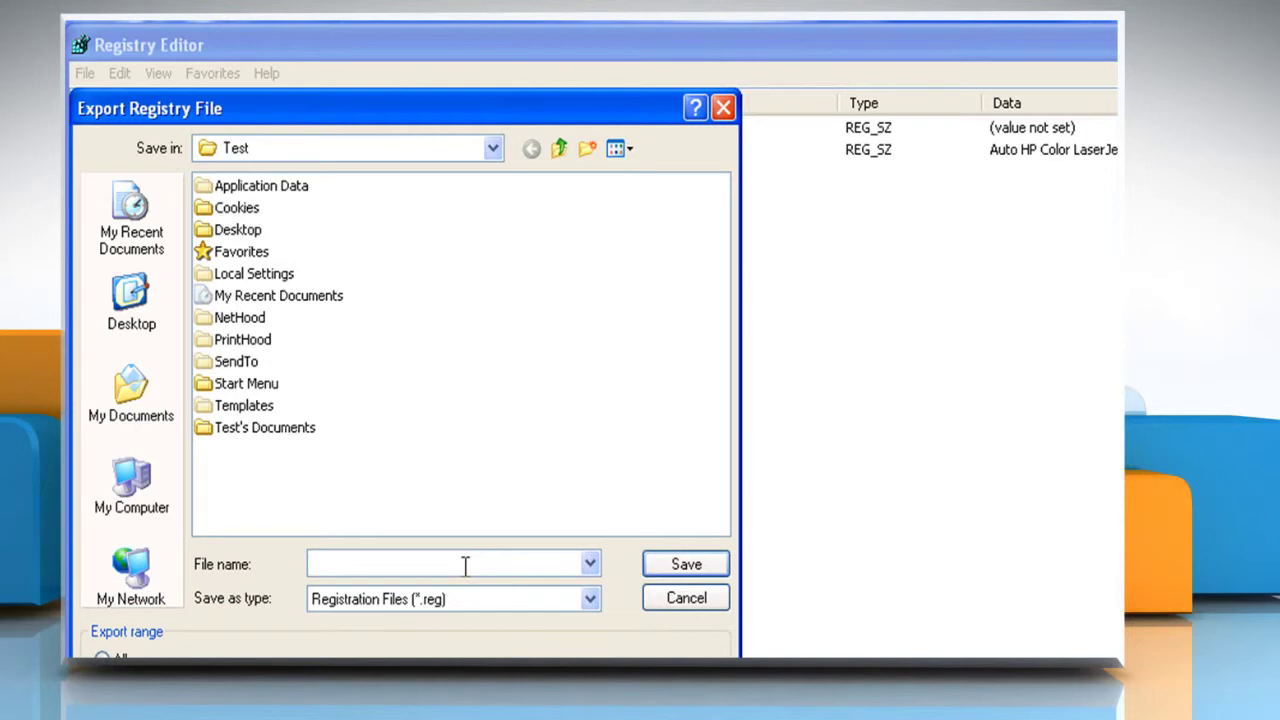
pyautogui.write('print.reg')
pyautogui.click(690, 568)
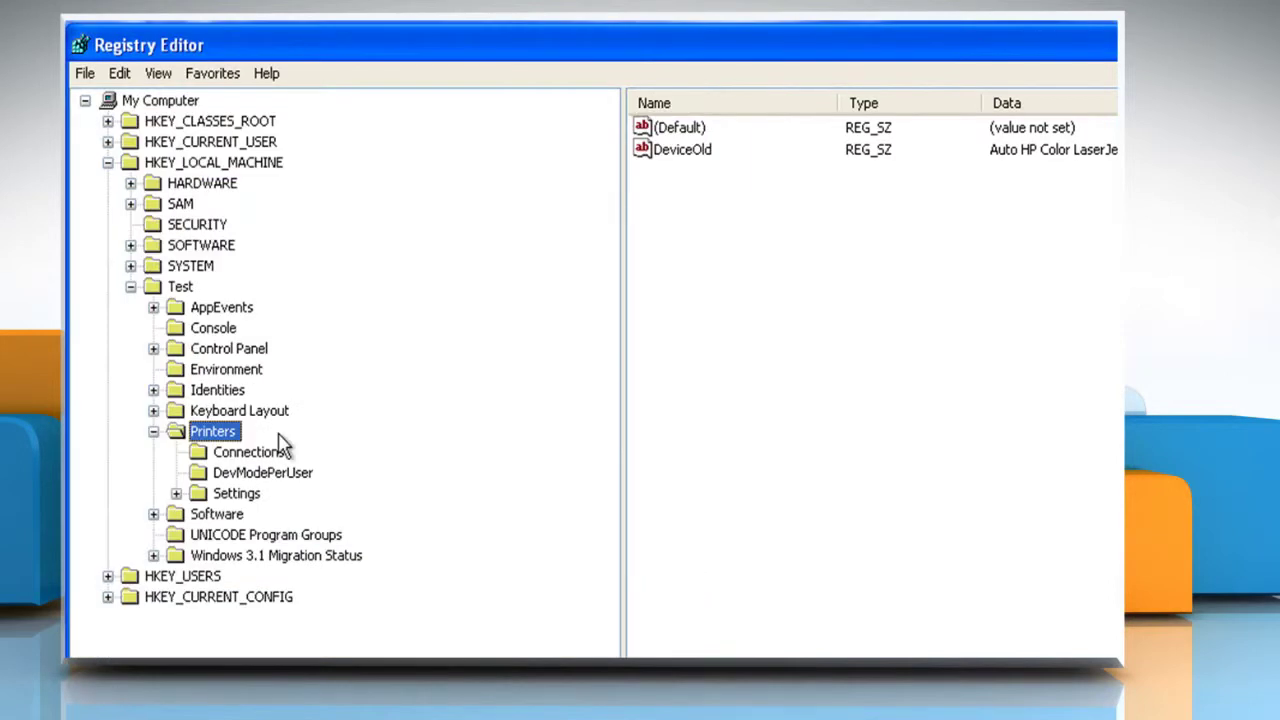
# Unload the Test hive and its subkeys from HKEY_LOCAL_MACHINE
pyautogui.click(180, 287)
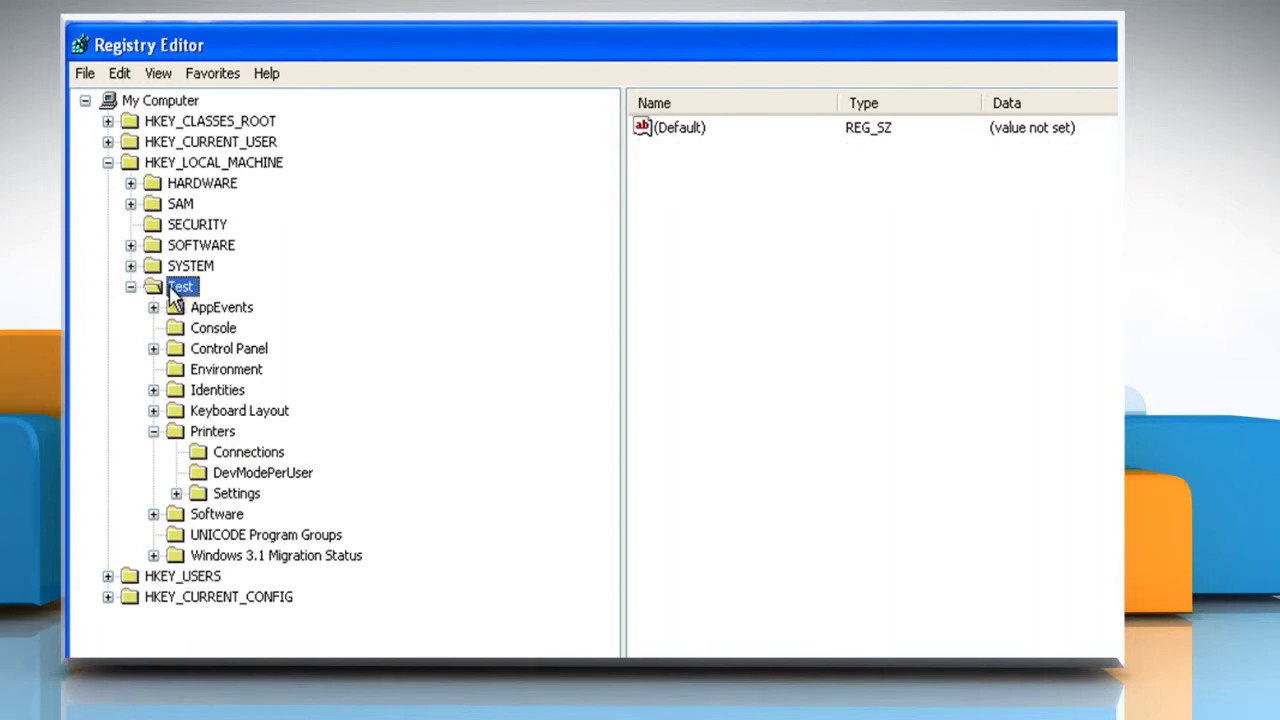
pyautogui.click(86, 75)
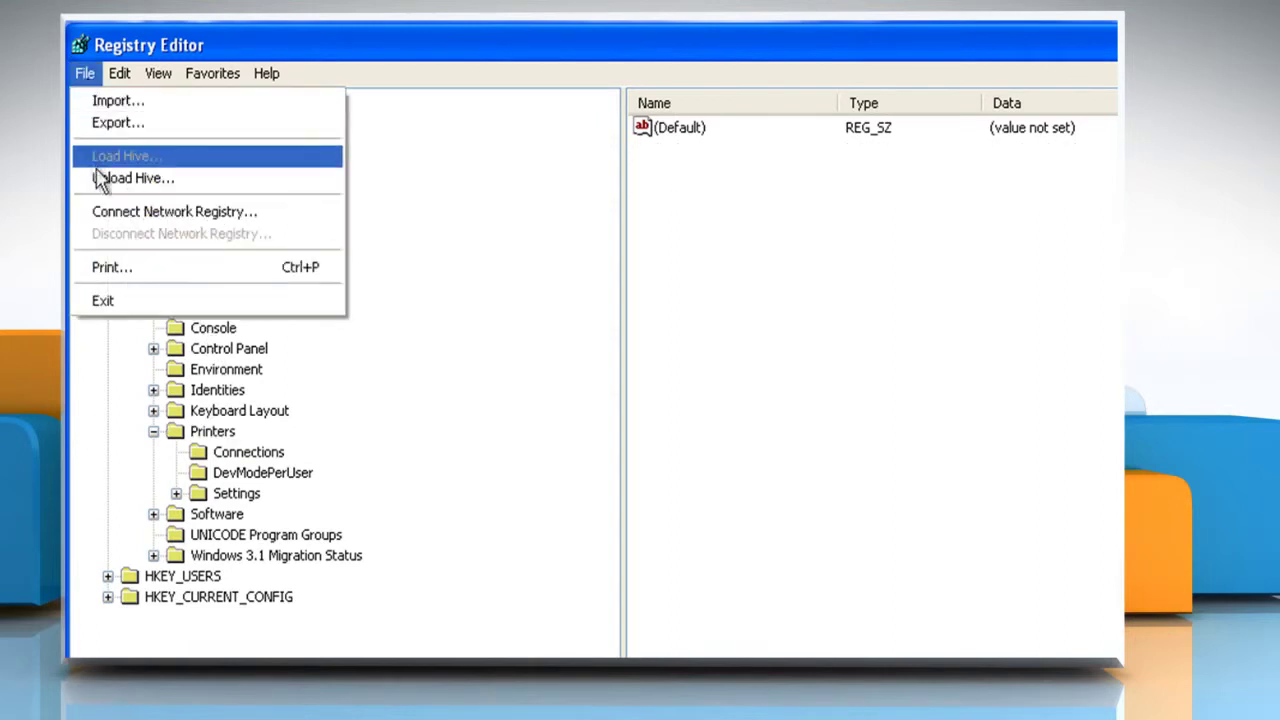
pyautogui.click(132, 180)
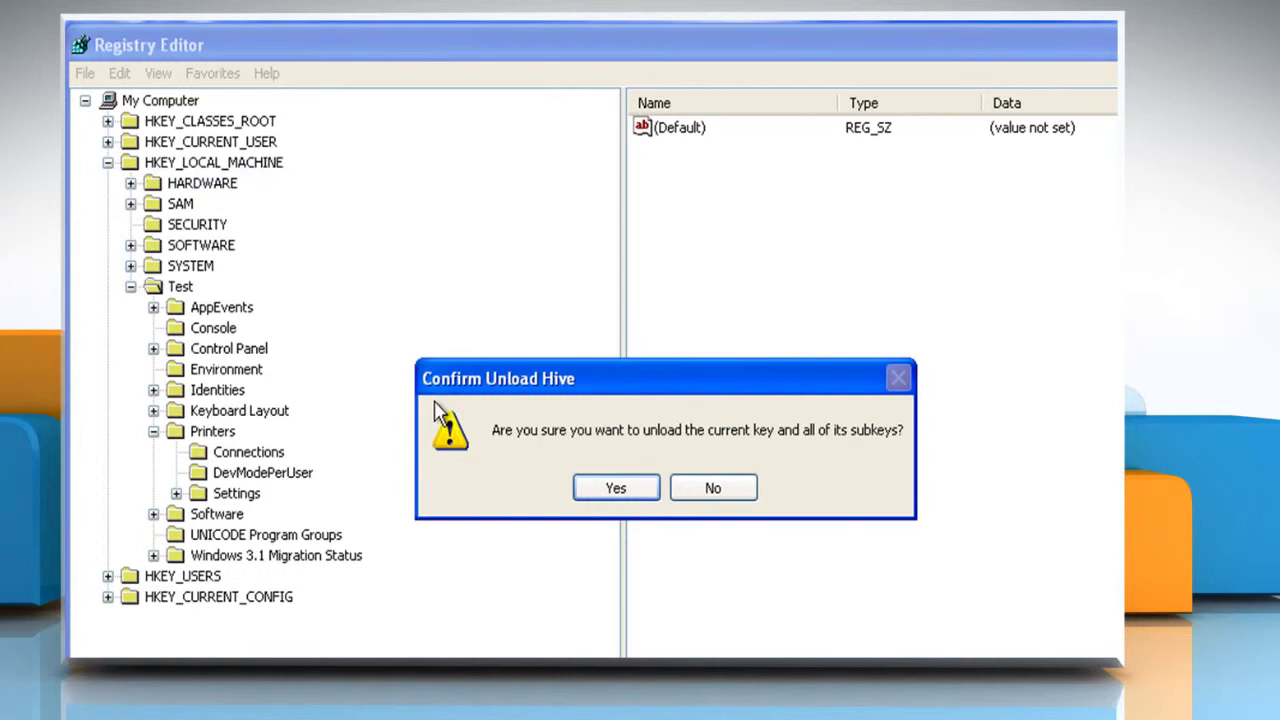
pyautogui.click(624, 491)
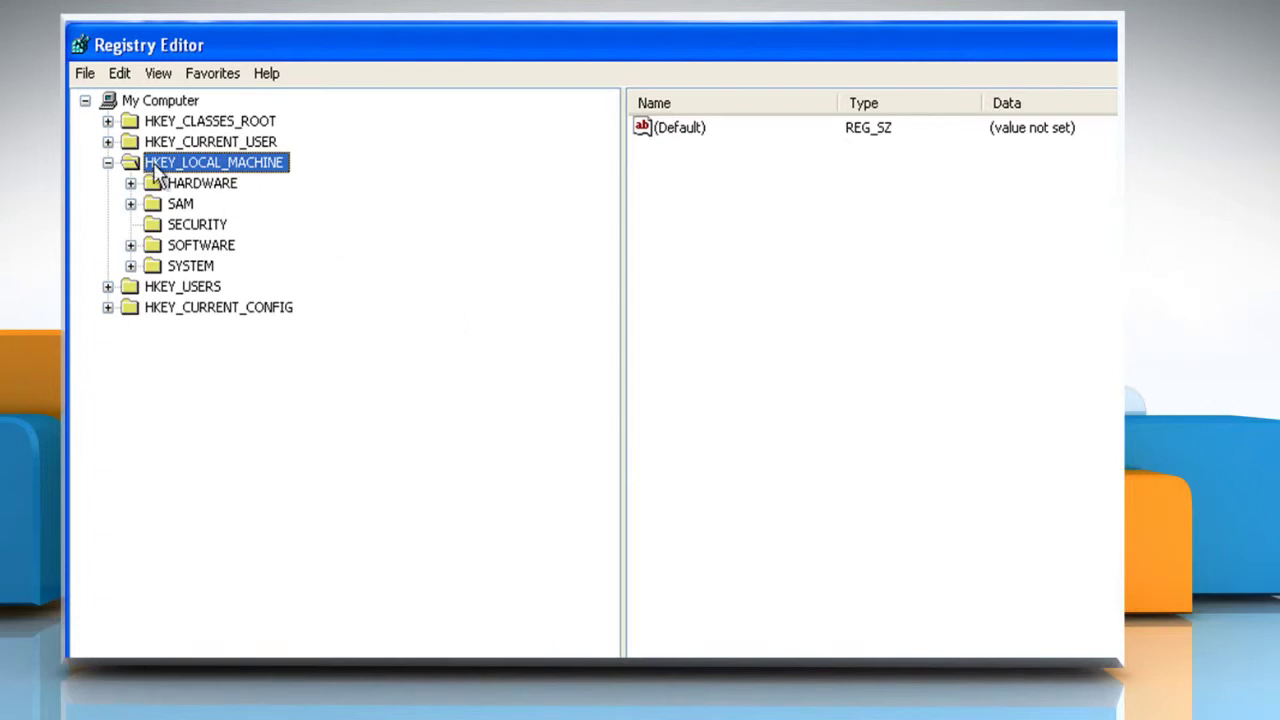
# Load C:\Documents and Settings\Default User\NTUSER.DAT as hive Test and select it
pyautogui.click(85, 73)
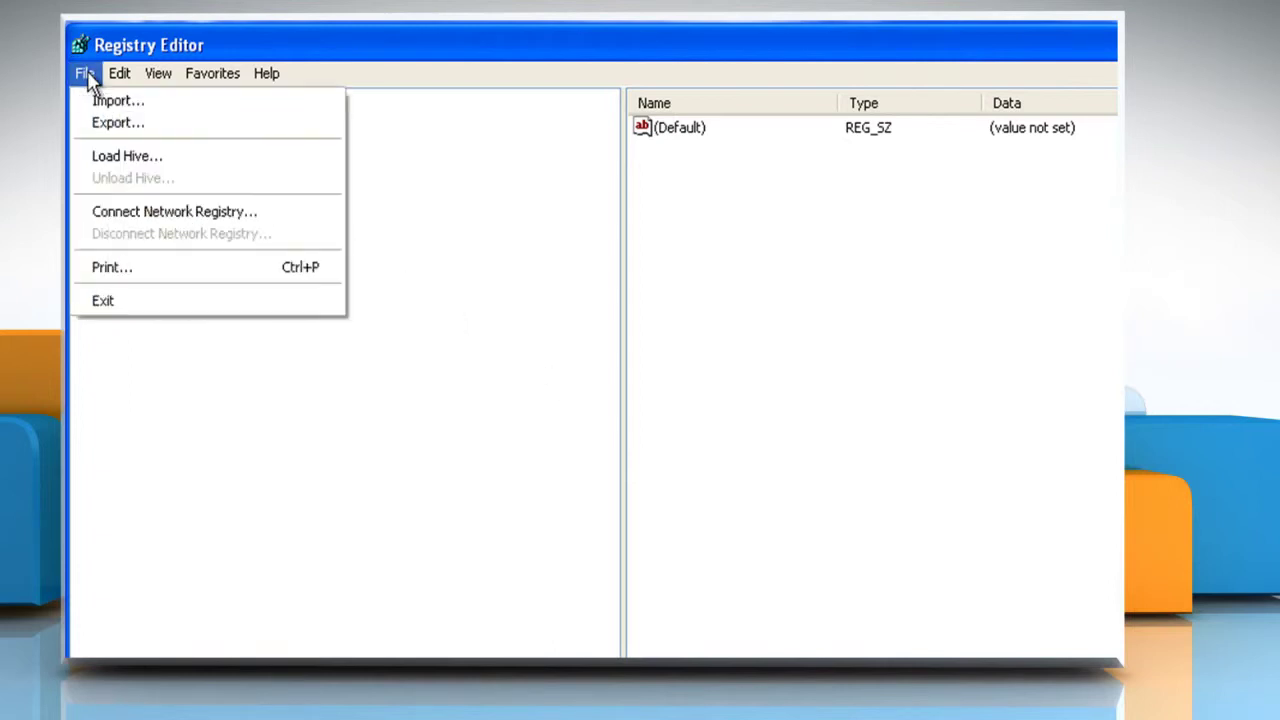
pyautogui.click(127, 160)
pyautogui.click(492, 152)
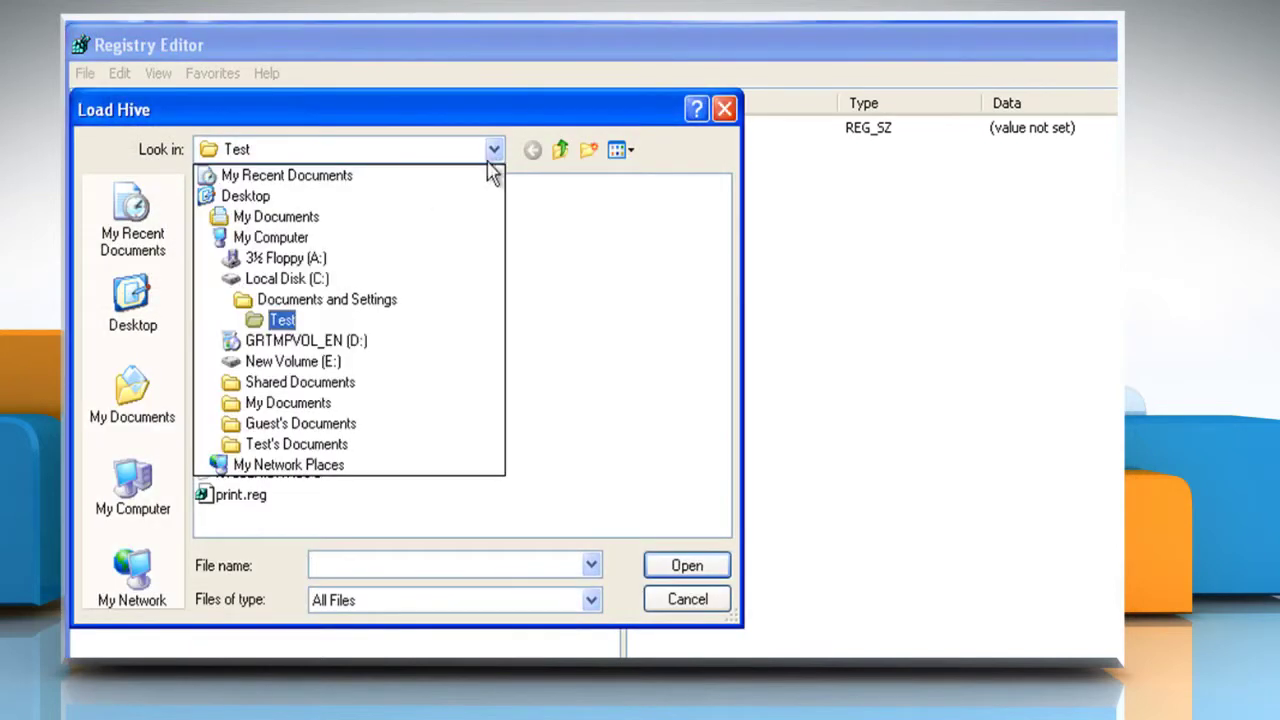
pyautogui.click(338, 279)
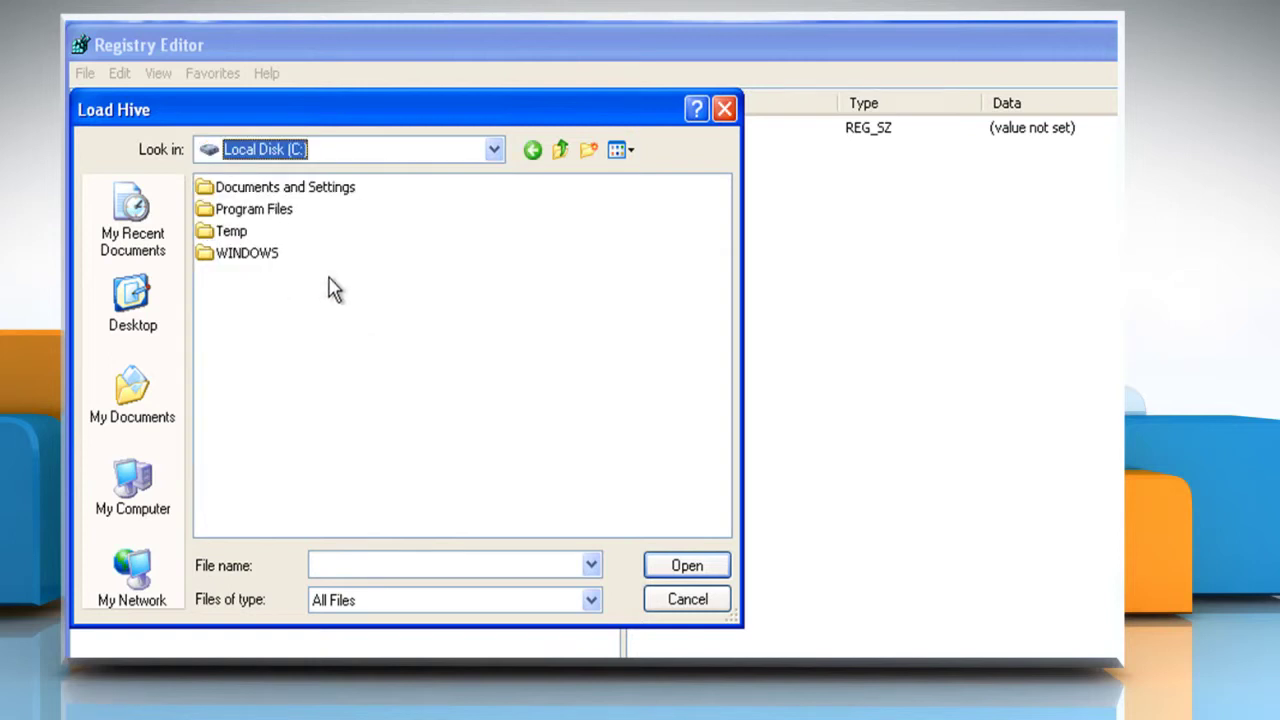
pyautogui.doubleClick(287, 190)
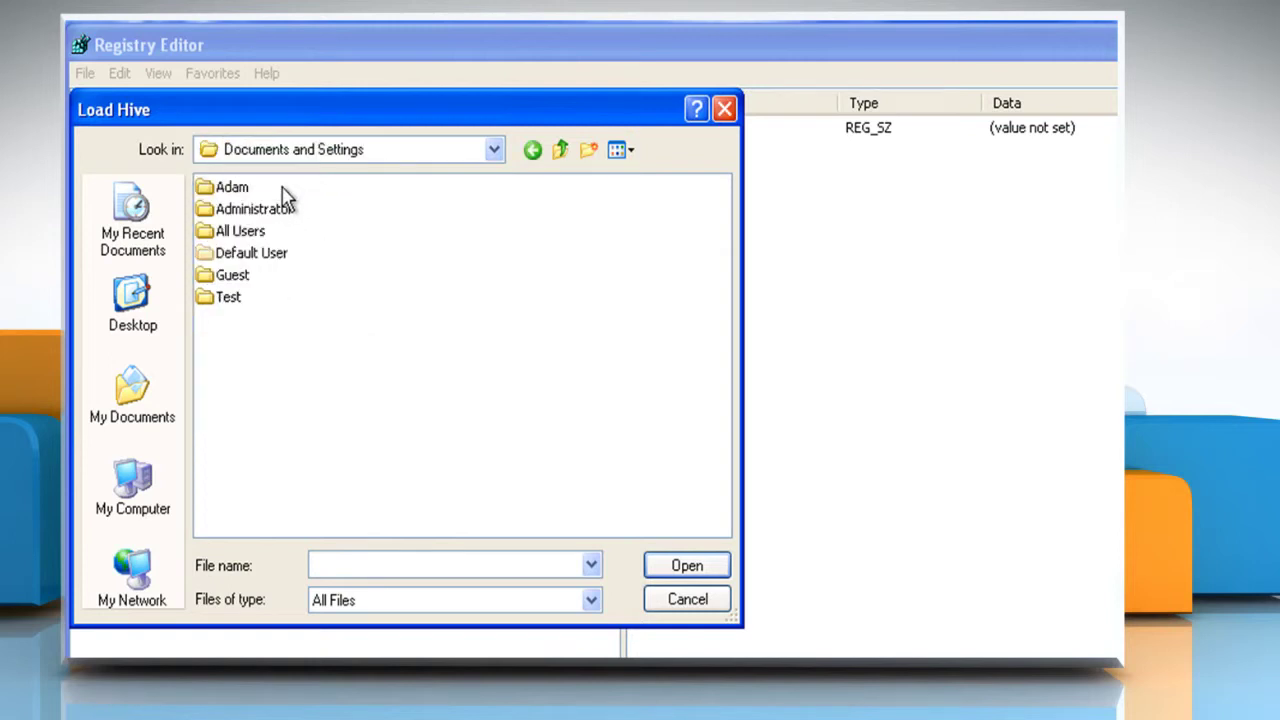
pyautogui.doubleClick(262, 253)
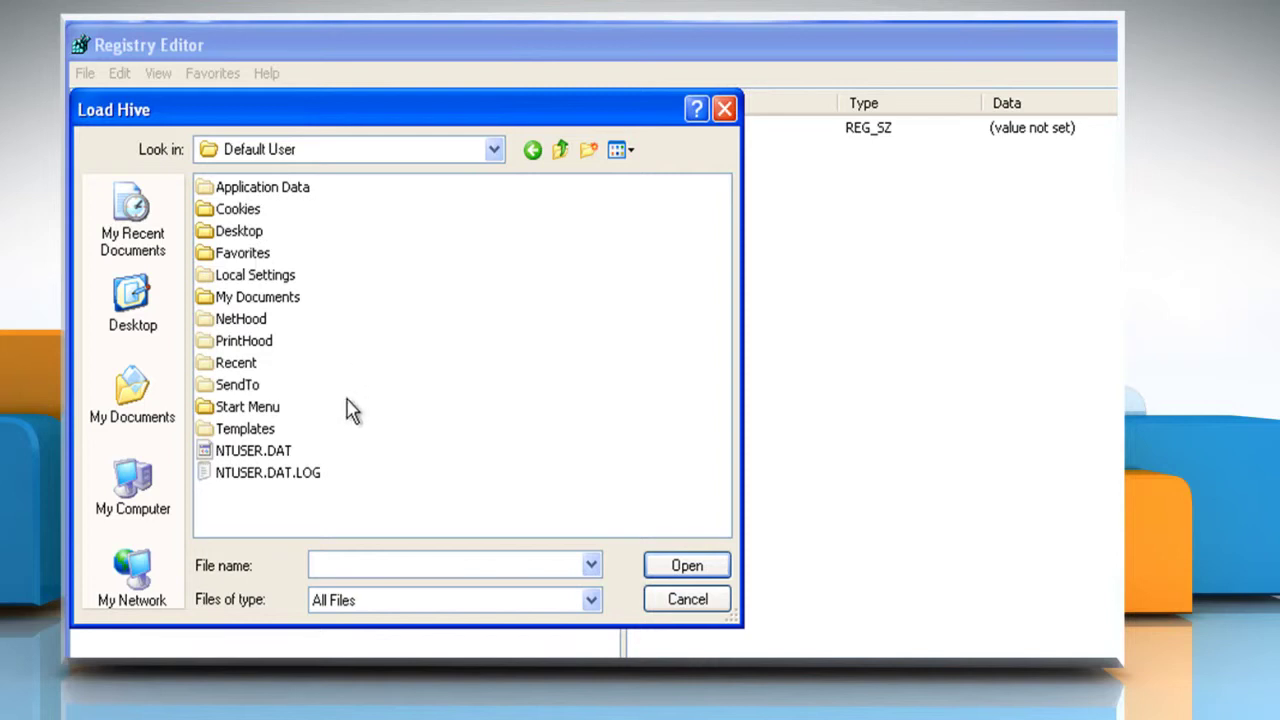
pyautogui.click(267, 456)
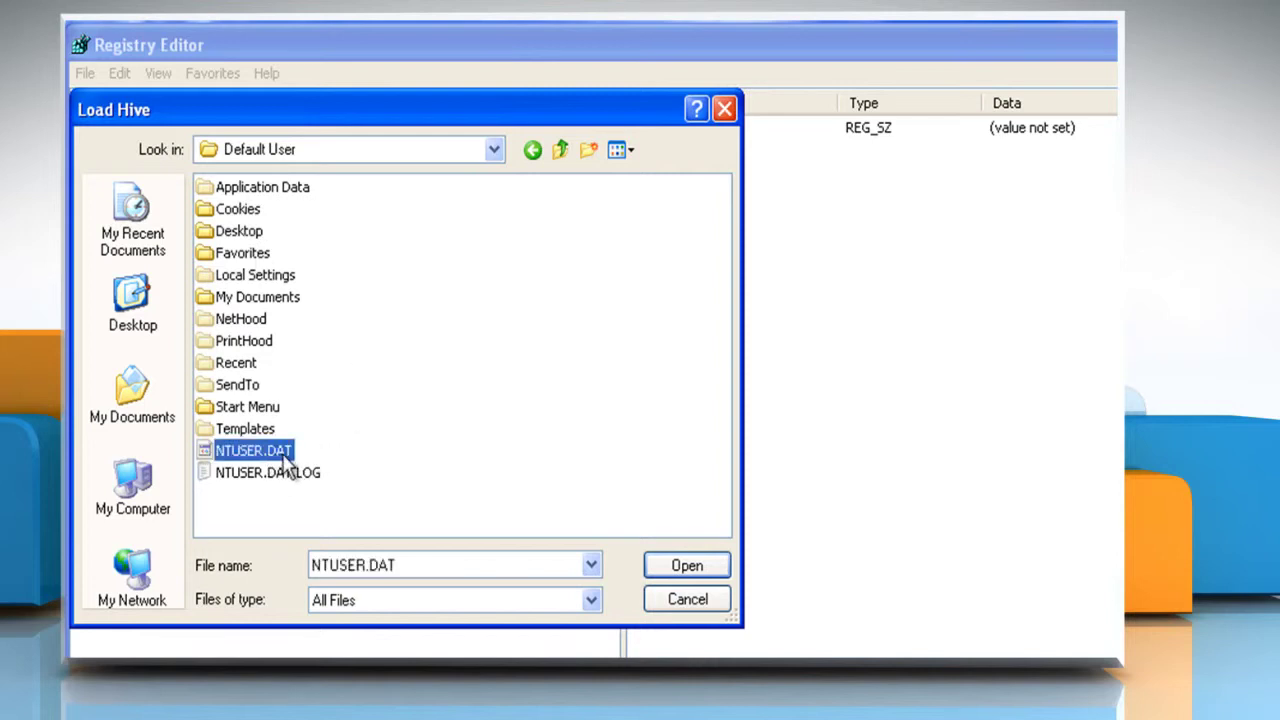
pyautogui.click(686, 565)
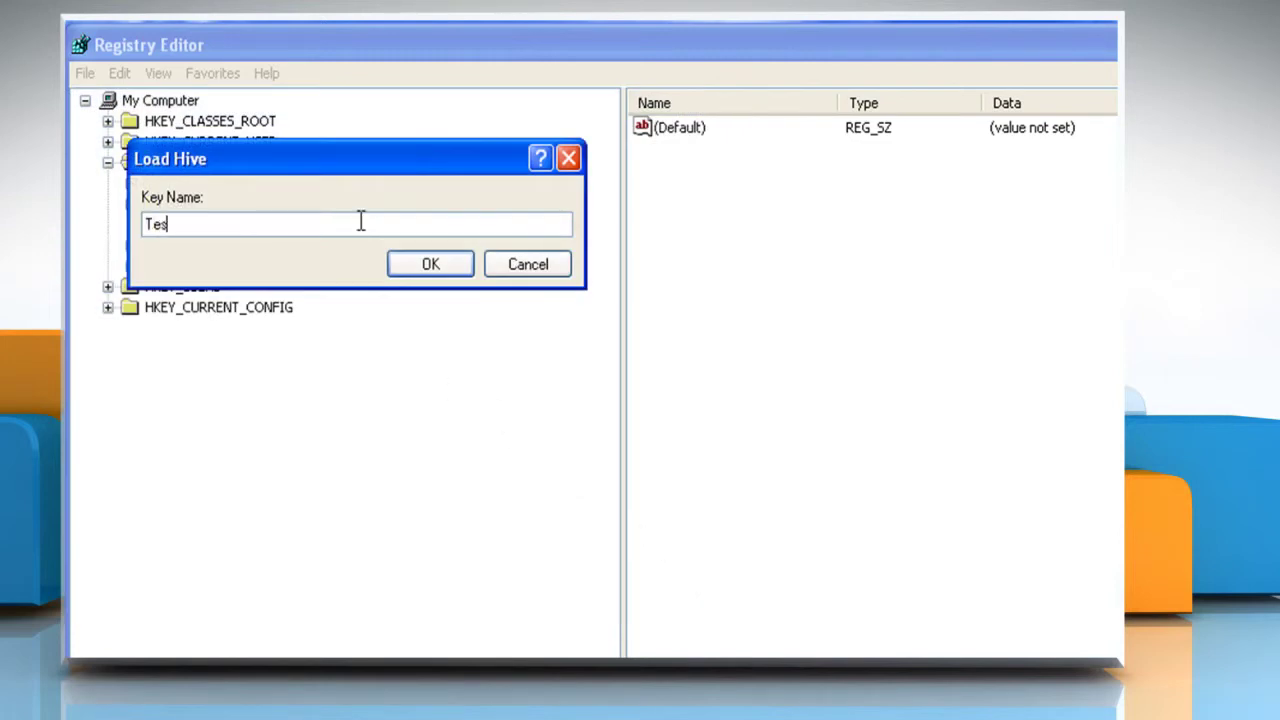
pyautogui.write('Test')
pyautogui.click(430, 266)
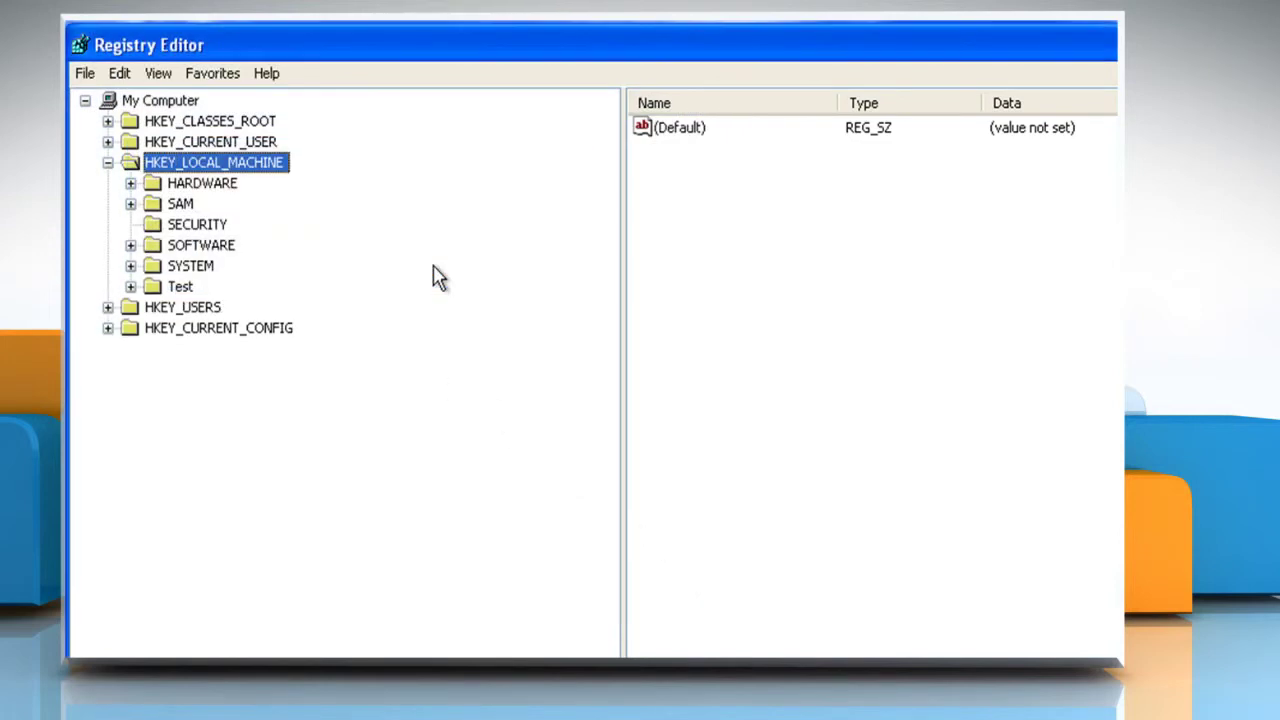
pyautogui.click(151, 289)
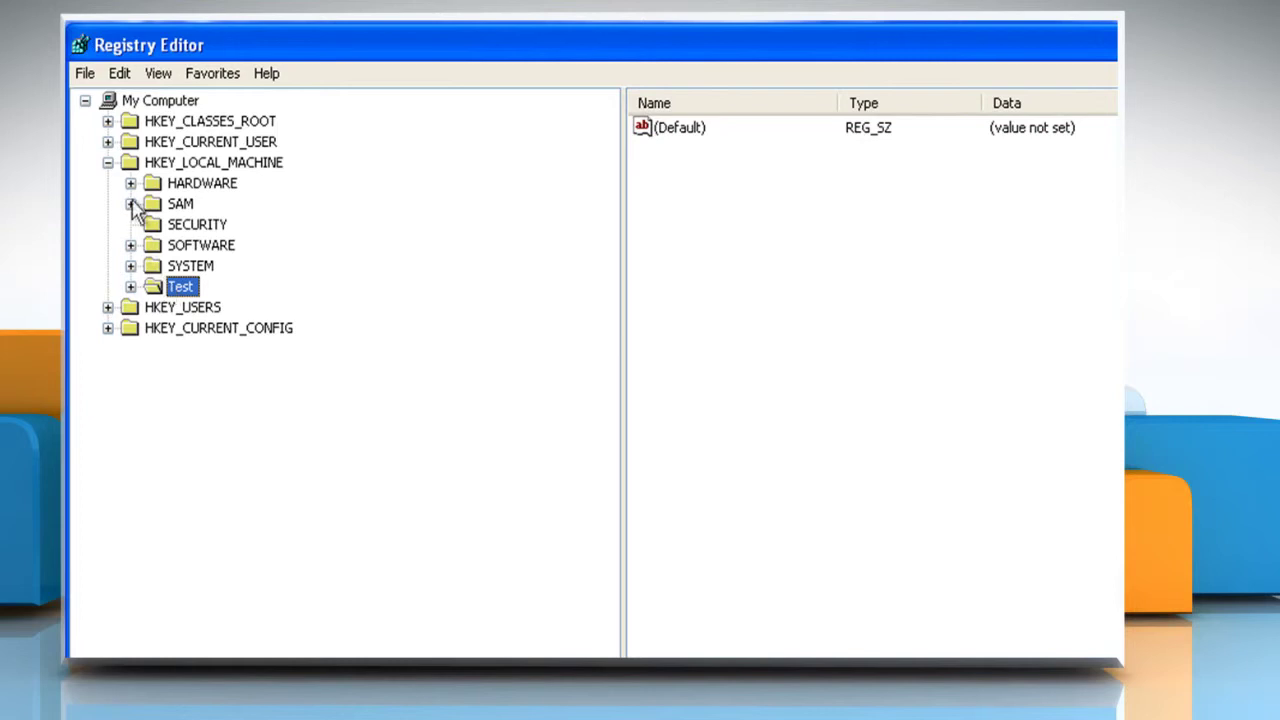
# Import C:\Documents and Settings\Test\print.reg and dismiss the success message
pyautogui.click(88, 73)
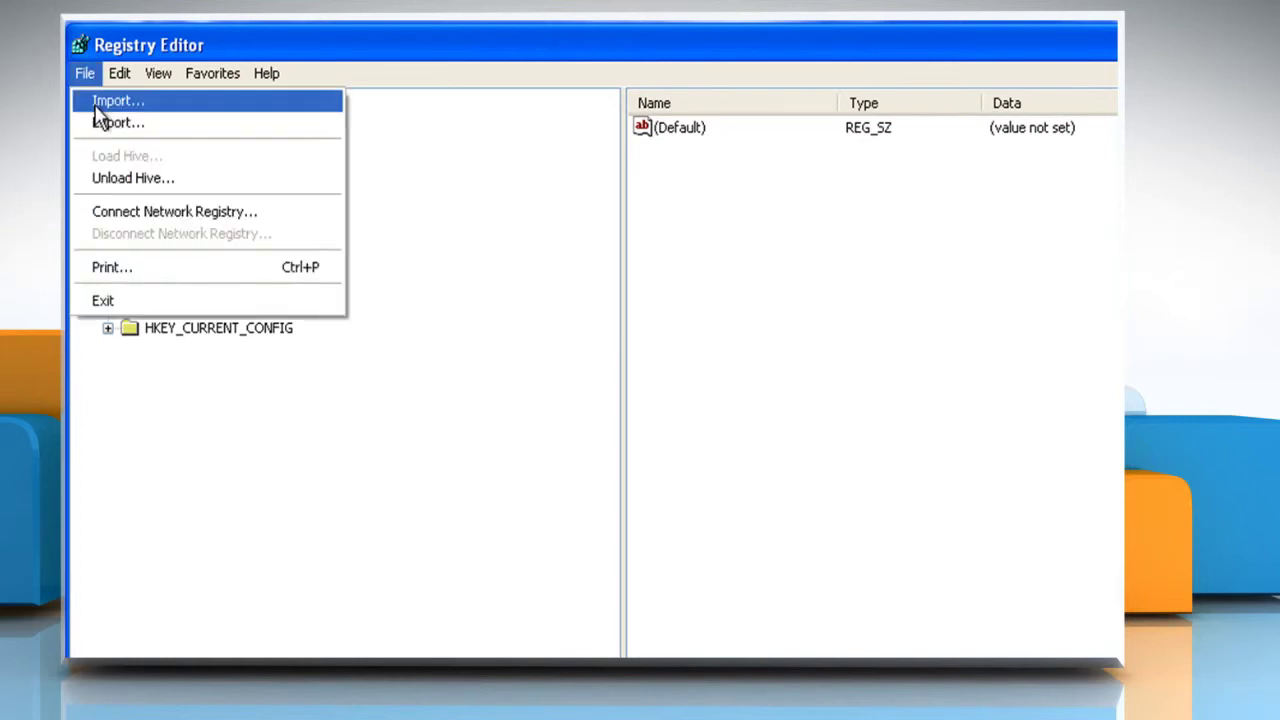
pyautogui.click(96, 104)
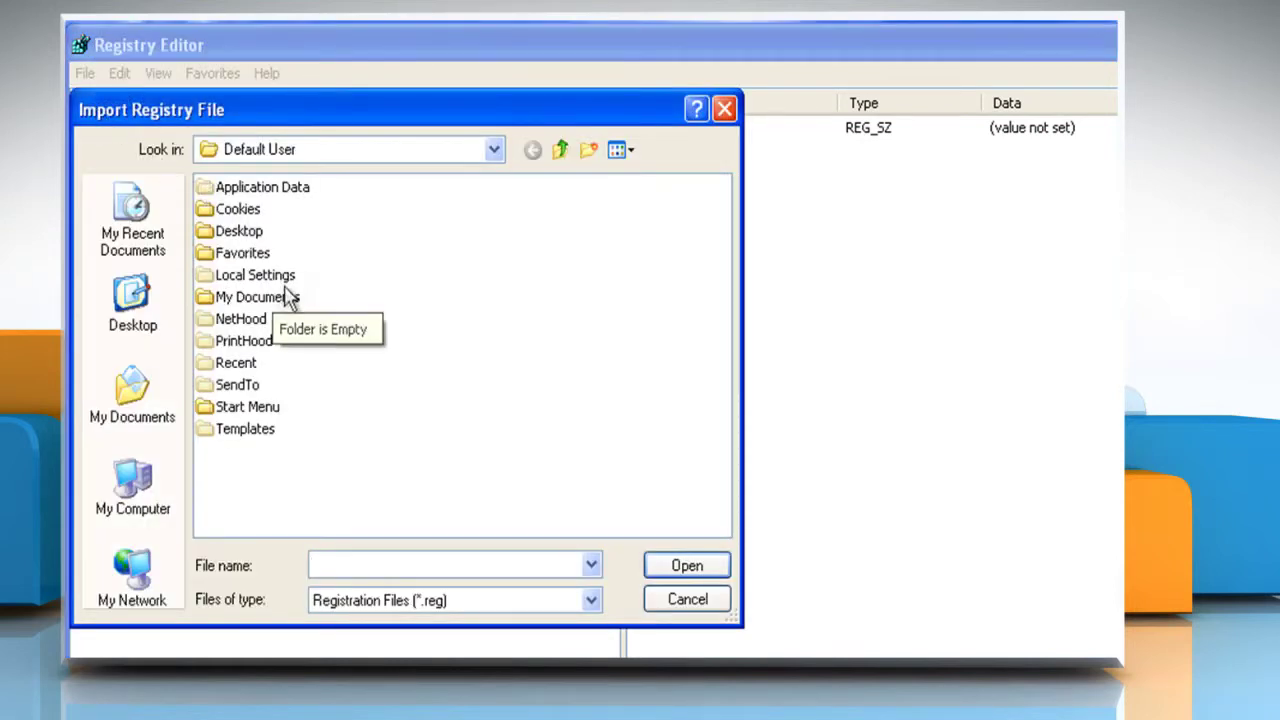
pyautogui.click(560, 150)
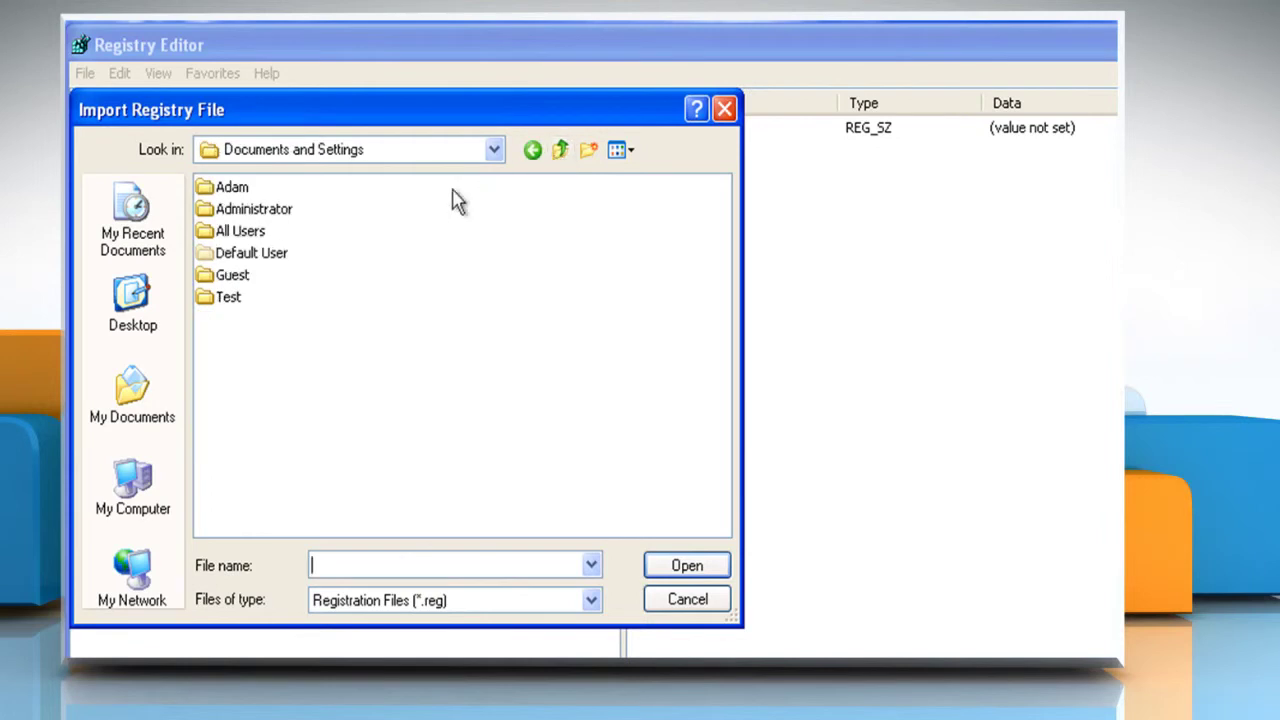
pyautogui.doubleClick(229, 297)
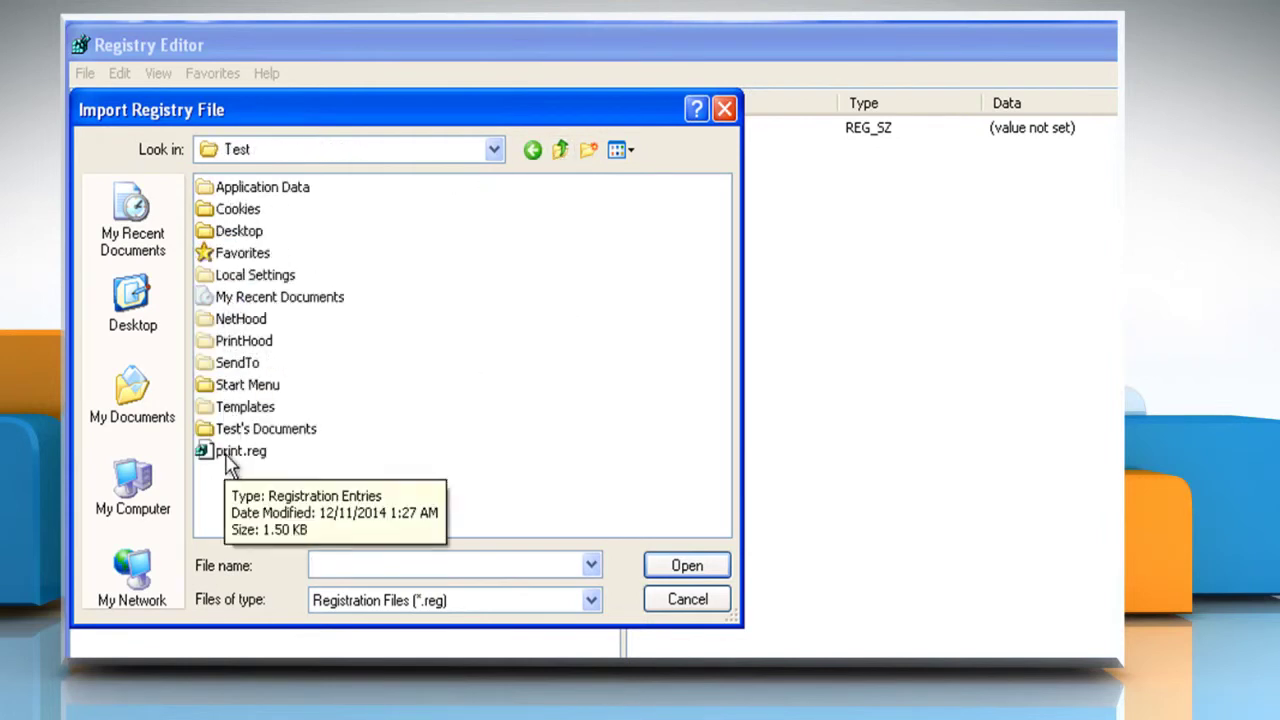
pyautogui.click(237, 458)
pyautogui.click(688, 566)
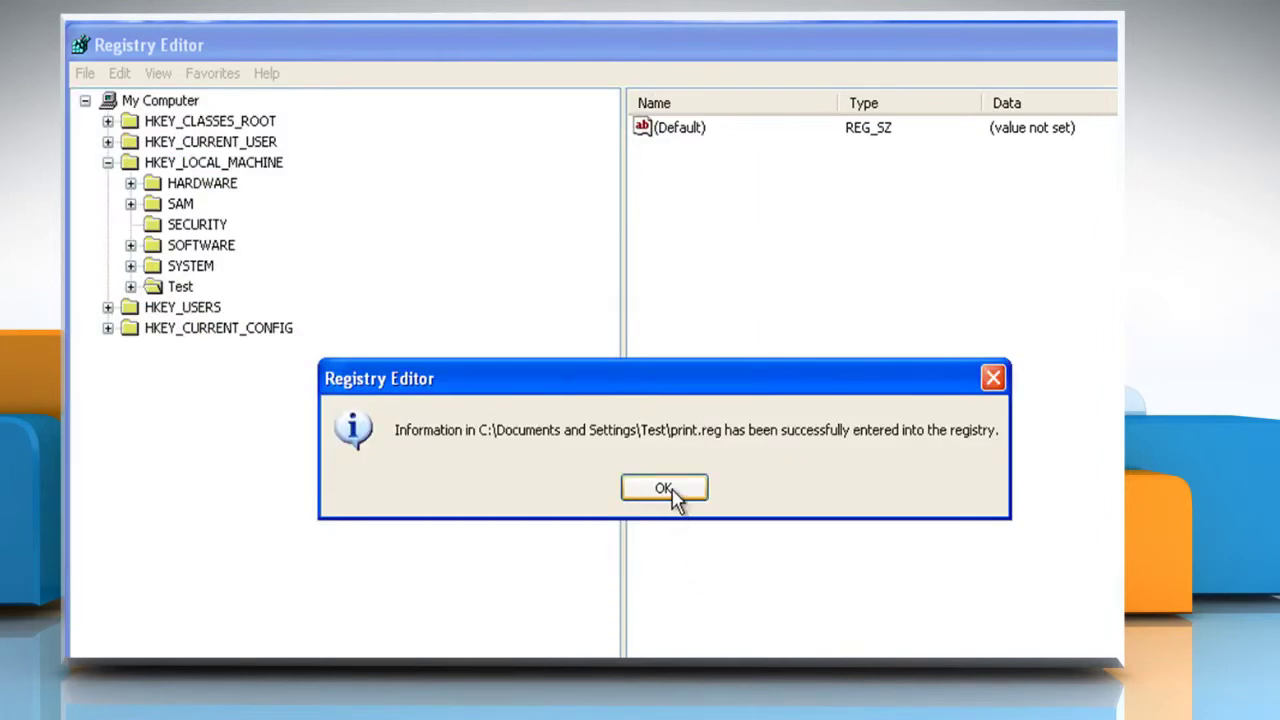
pyautogui.click(673, 493)
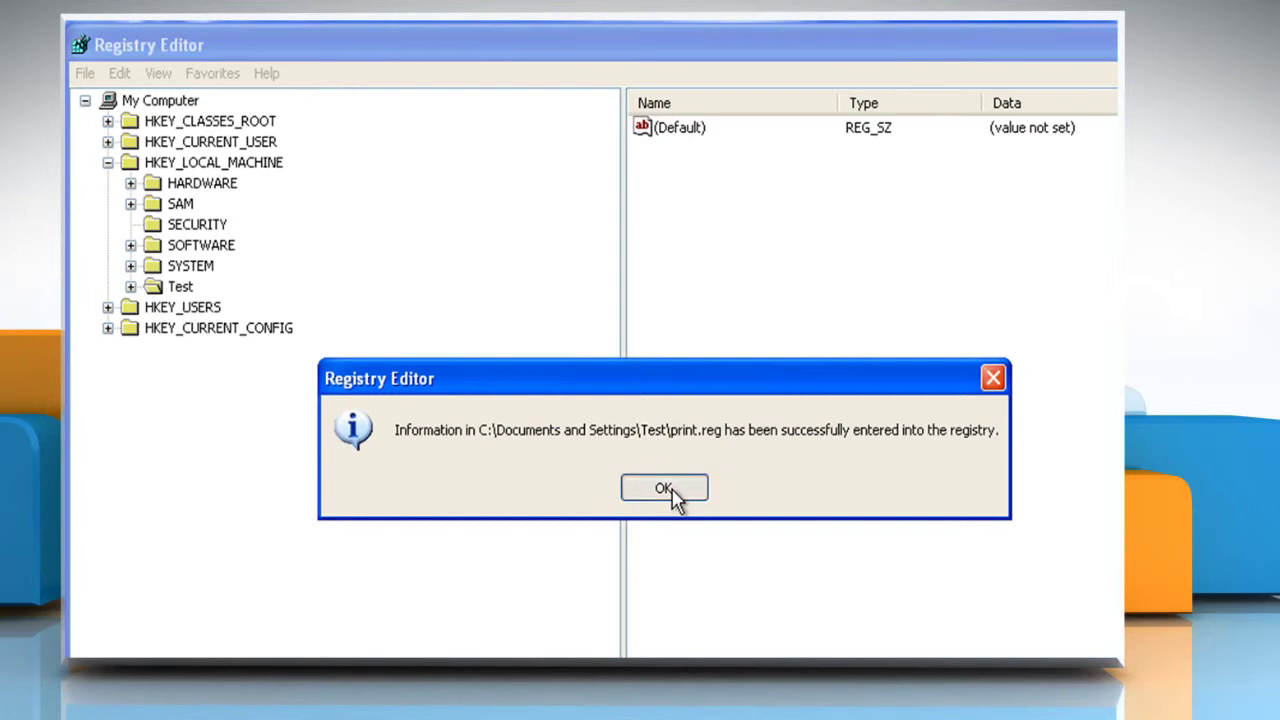
pyautogui.click(665, 489)
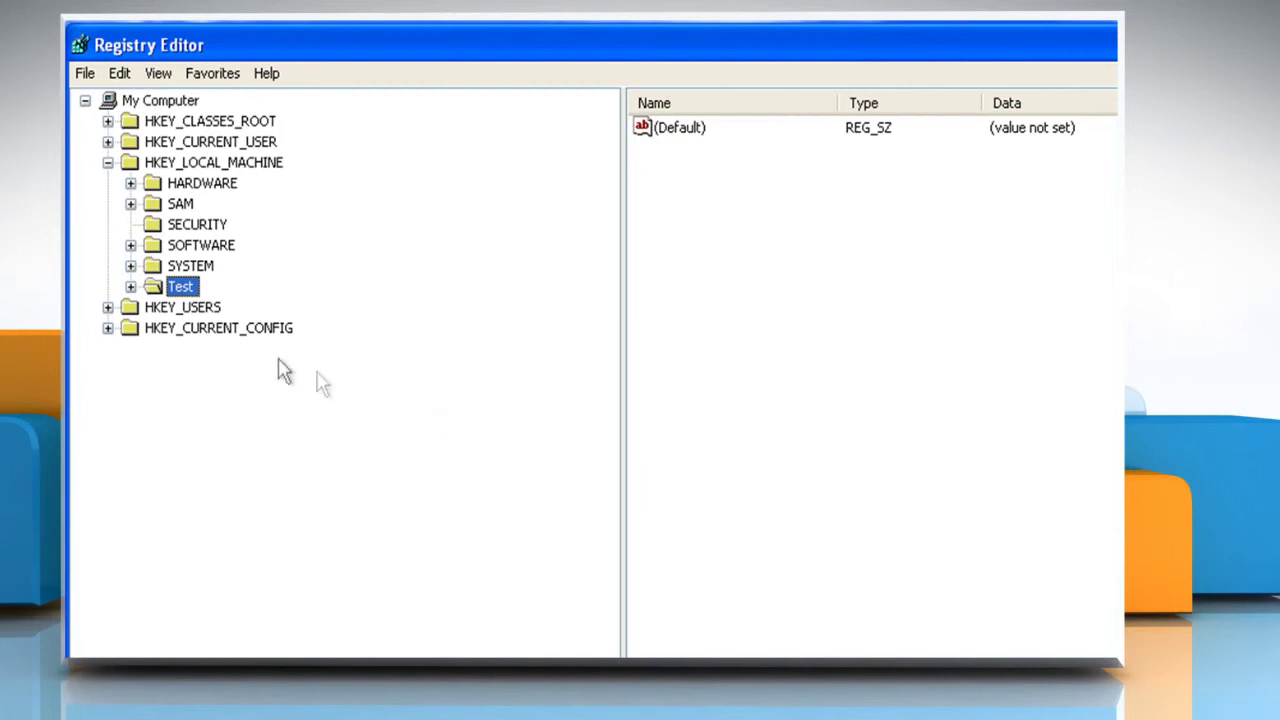
# Unload the Test hive holding the Default User settings, then close Registry Editor
pyautogui.click(85, 73)
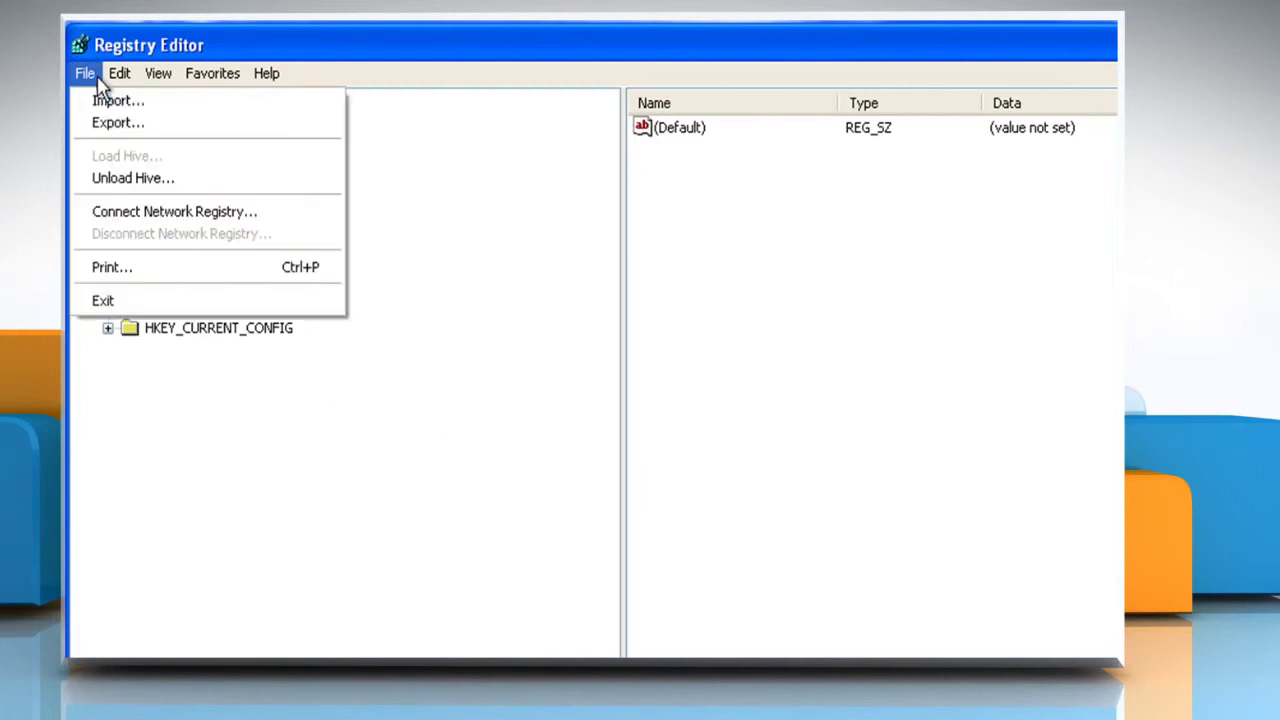
pyautogui.click(117, 179)
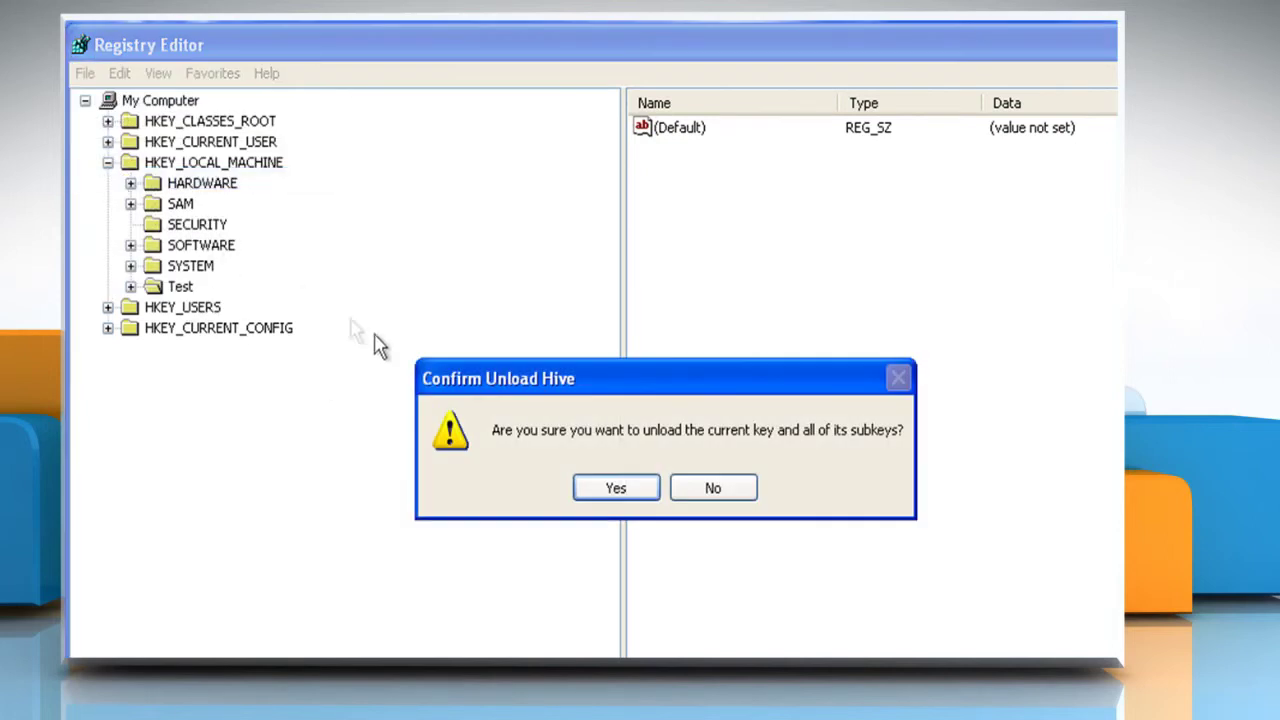
pyautogui.click(615, 488)
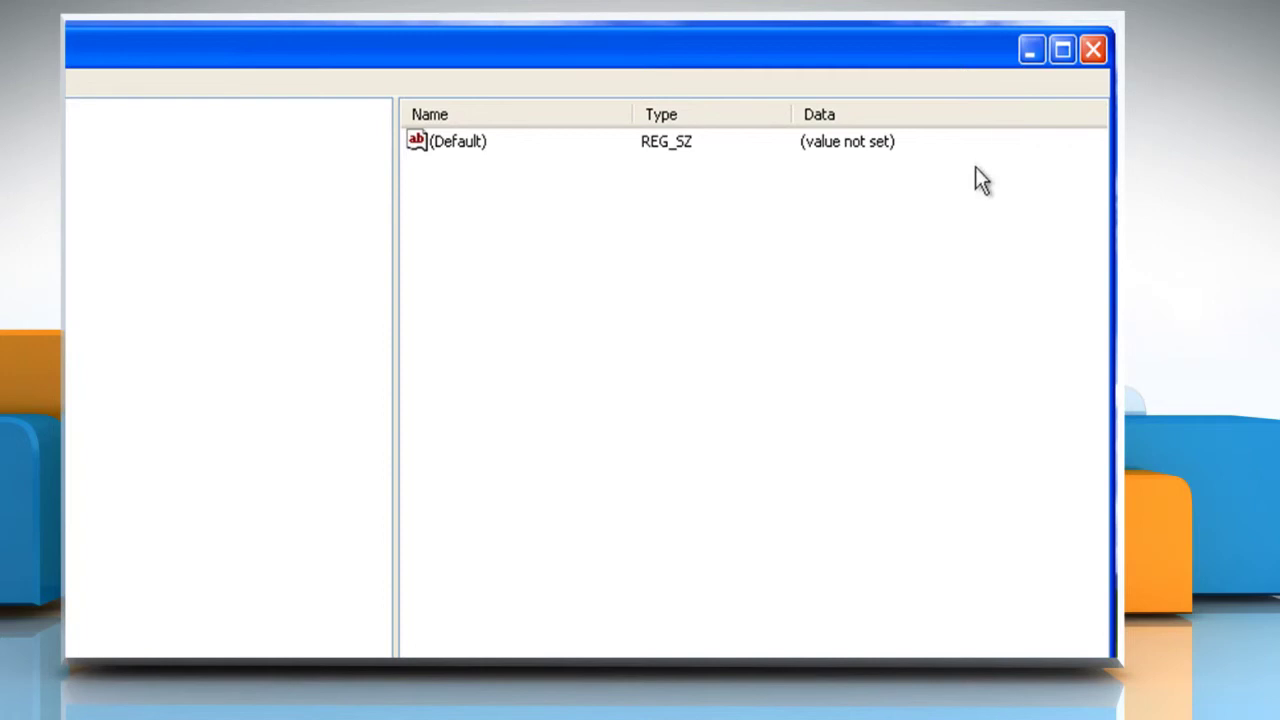
pyautogui.click(1092, 55)
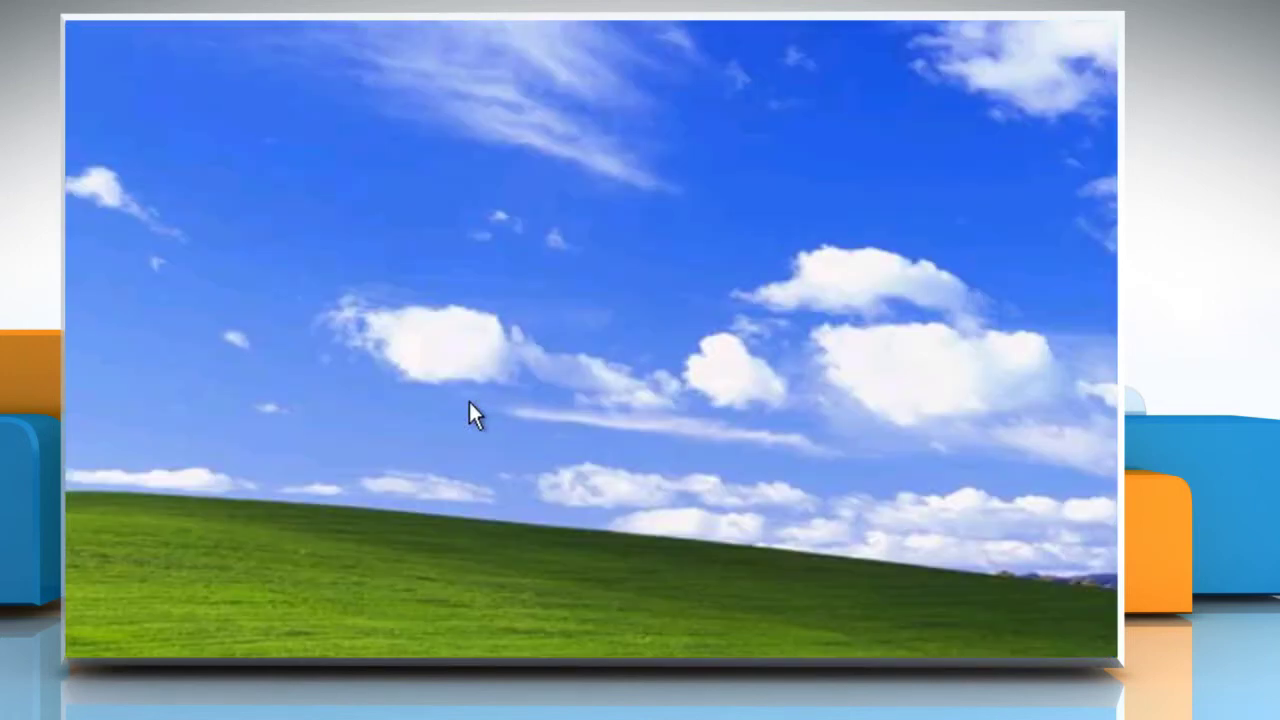